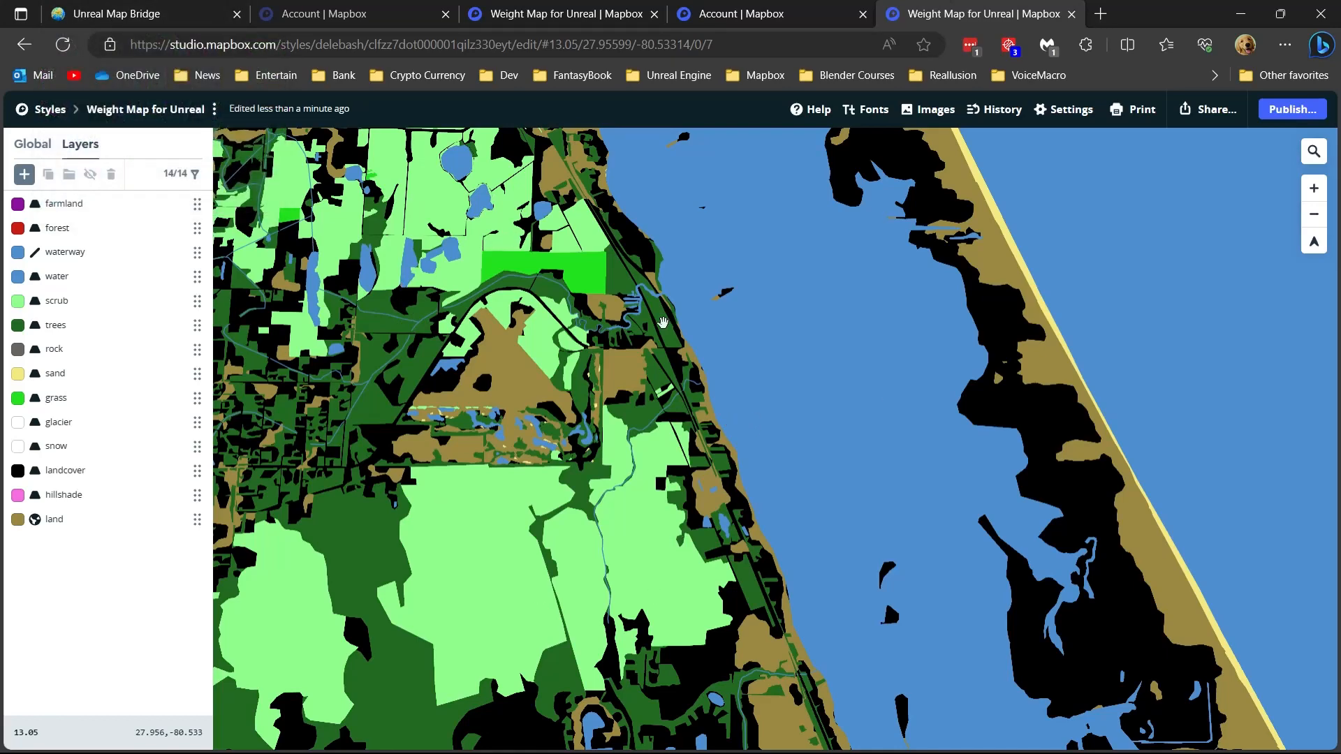
# - Switch to the Unreal Map Bridge page and review its user settings, export options and available map styles
pyautogui.click(113, 14)
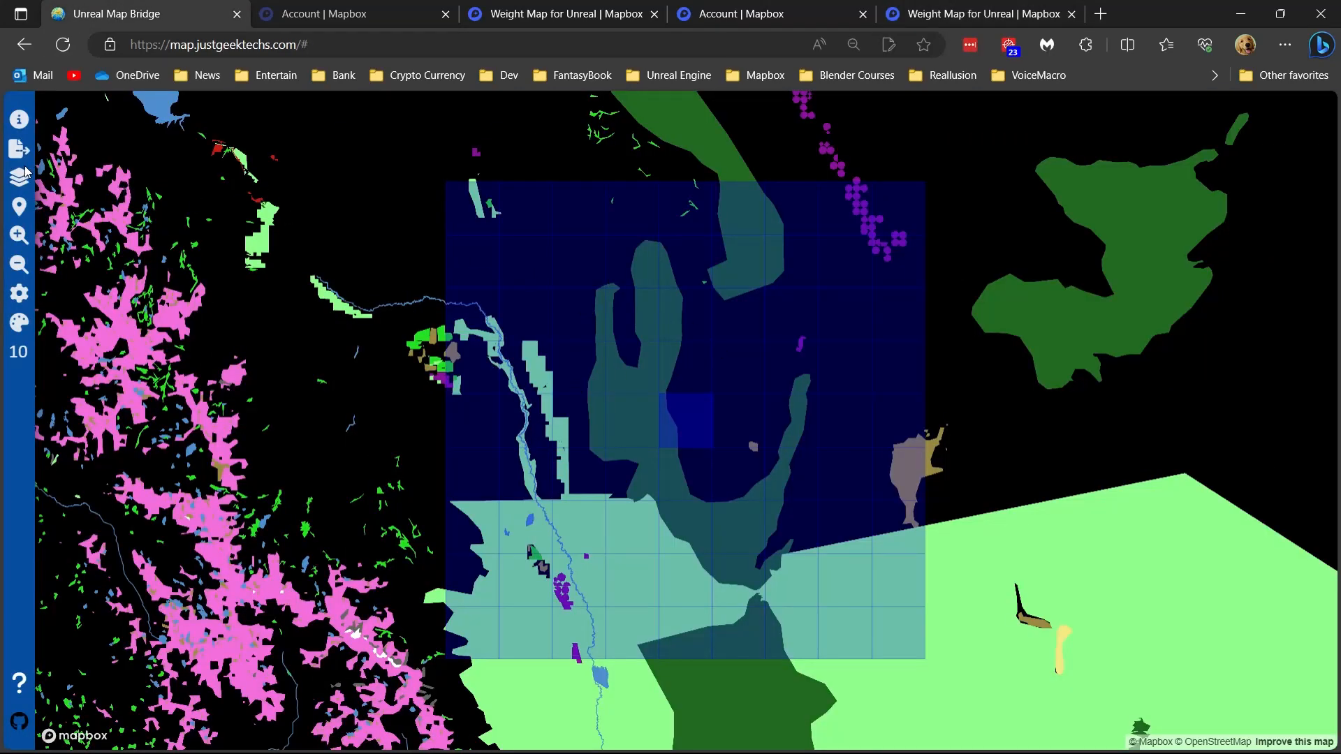
pyautogui.click(18, 294)
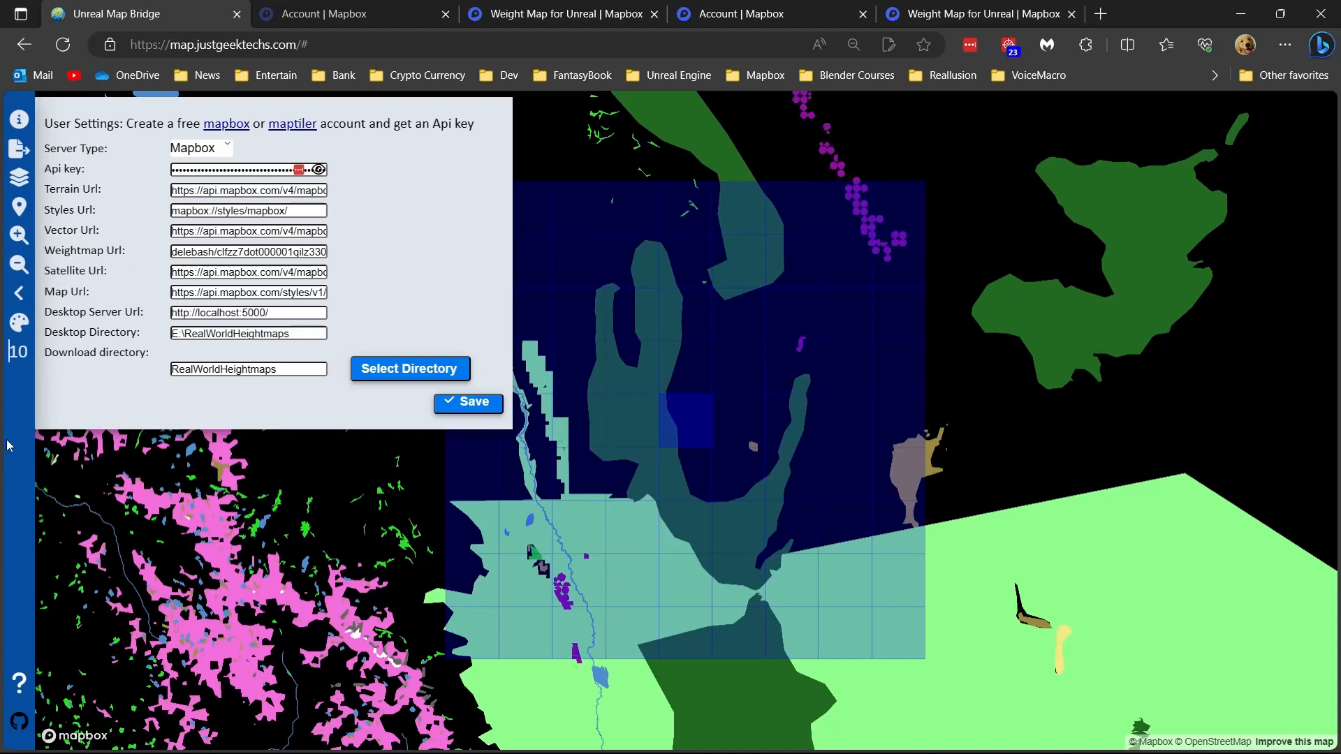
pyautogui.click(18, 149)
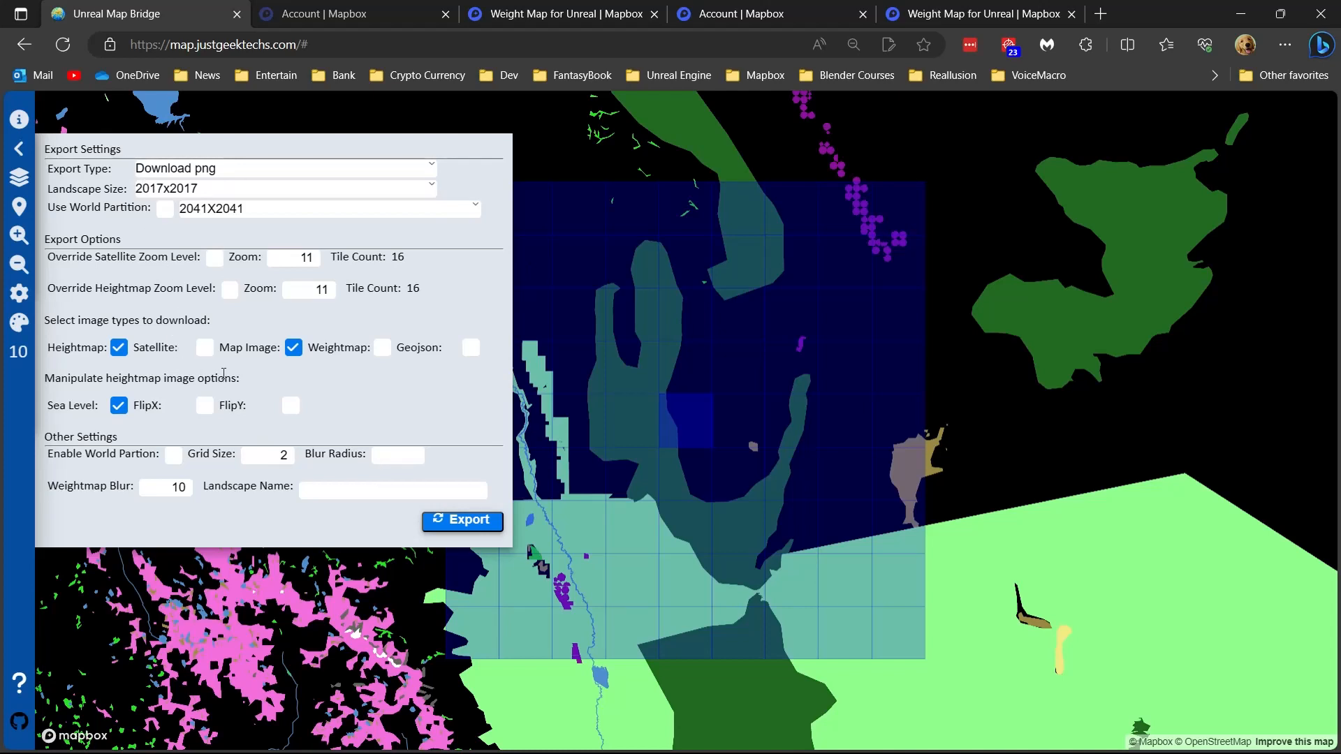
pyautogui.click(18, 180)
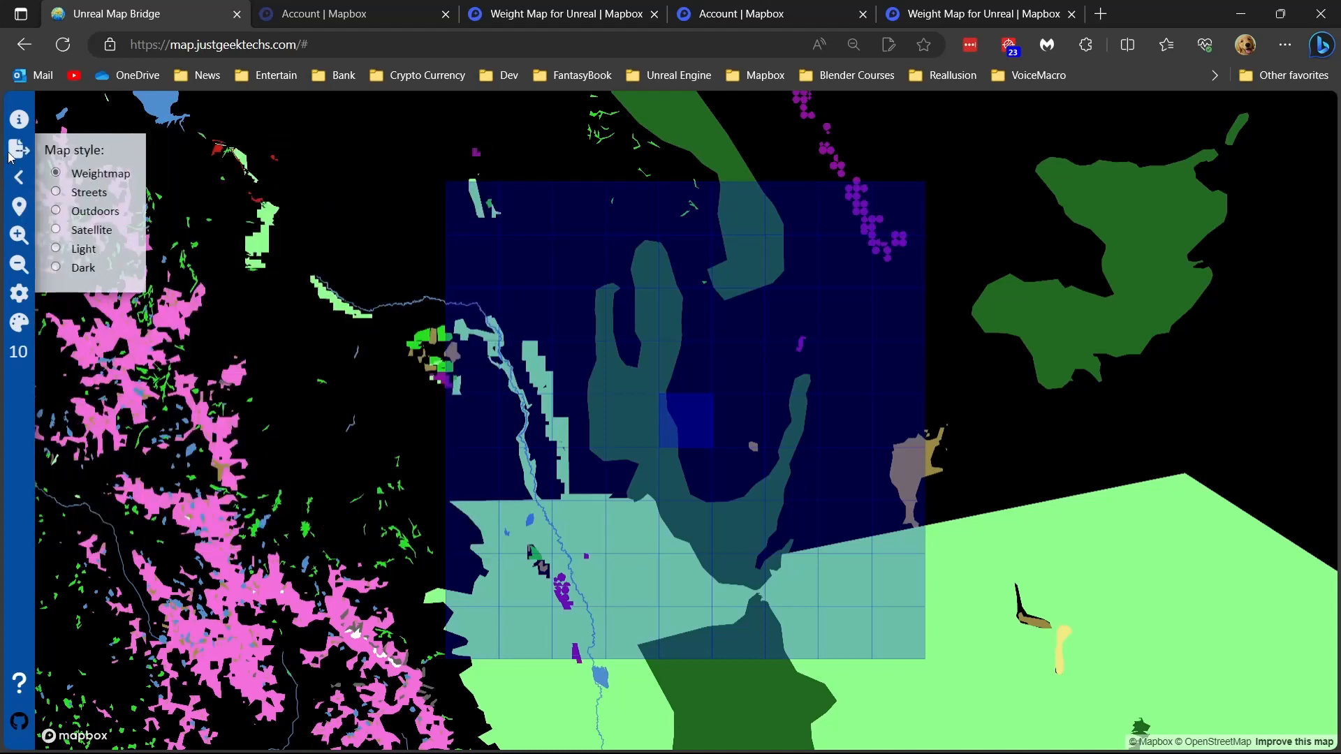
pyautogui.click(15, 151)
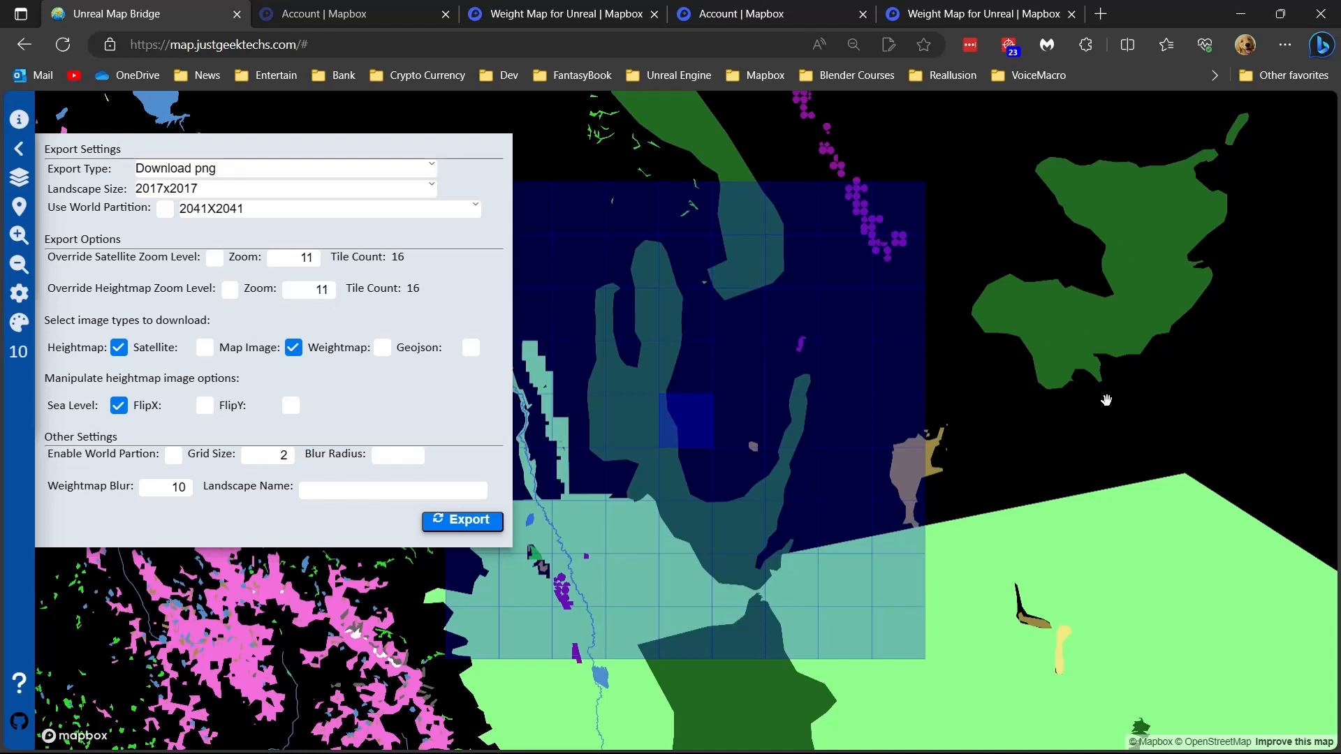
# - Preview the Streets and Light map styles, and restore the Weightmap style
pyautogui.click(14, 180)
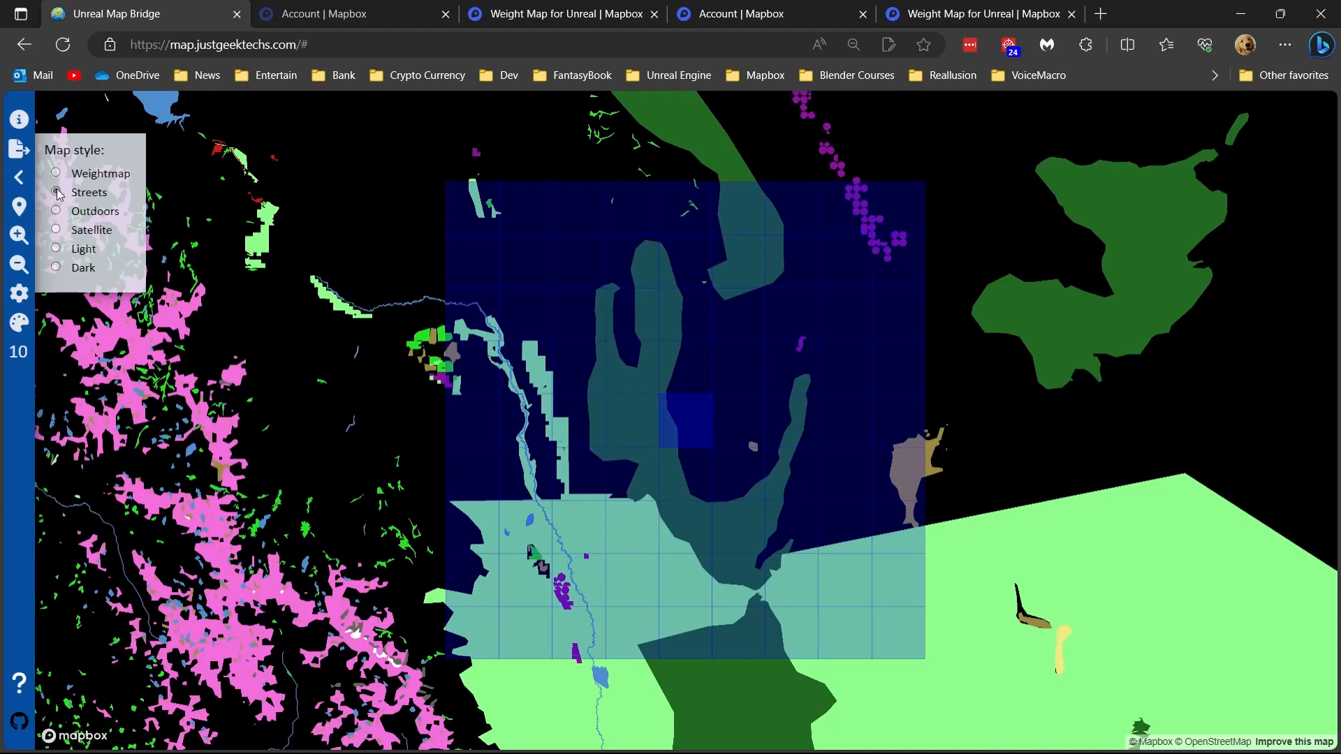
pyautogui.click(55, 192)
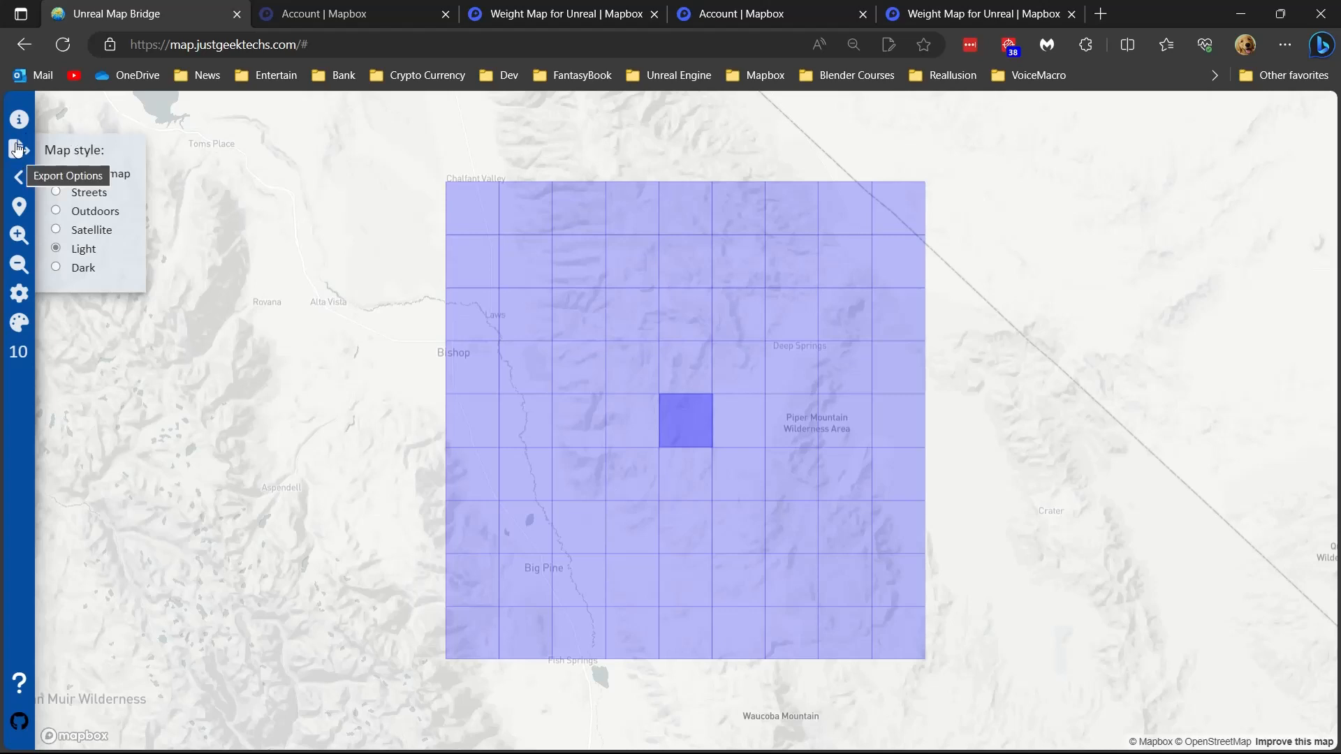
pyautogui.click(56, 174)
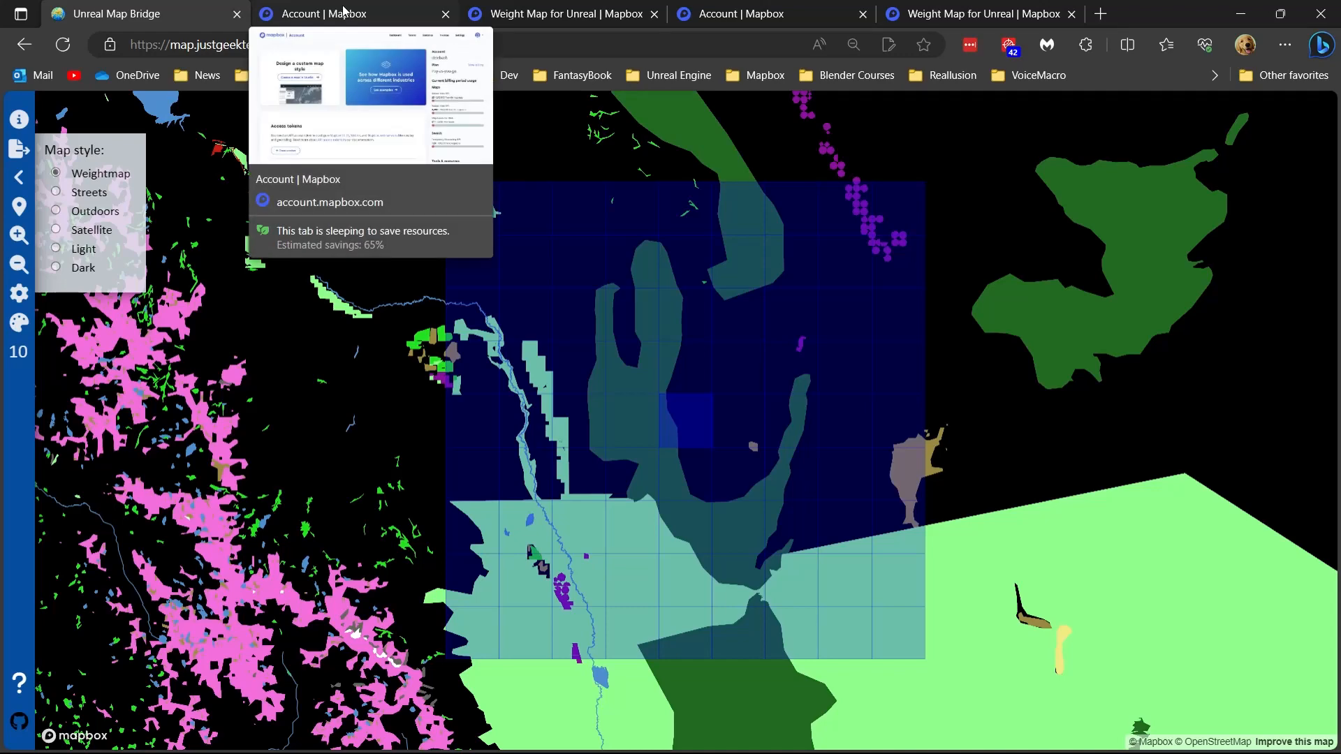
# - Switch to Mapbox Studio, look at the templates for a new style, and open the Weight Map for Unreal style
pyautogui.click(909, 7)
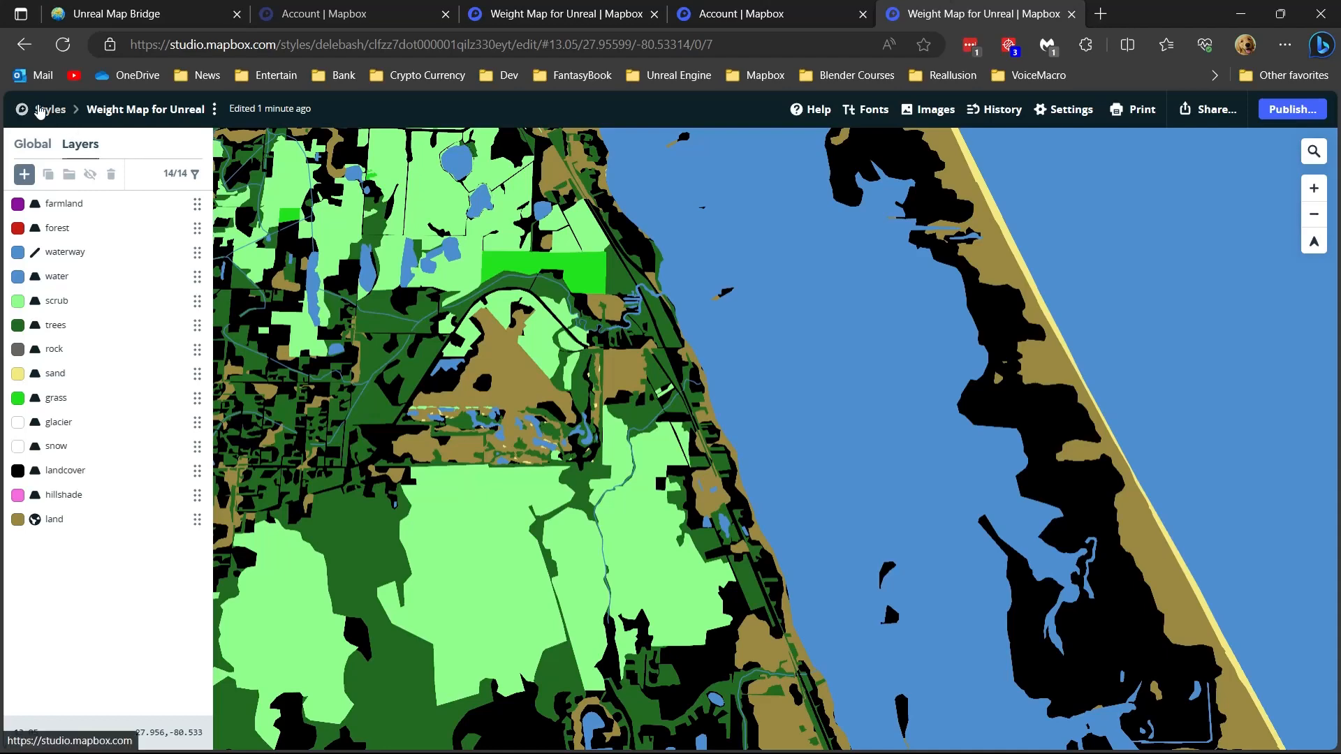
pyautogui.click(38, 109)
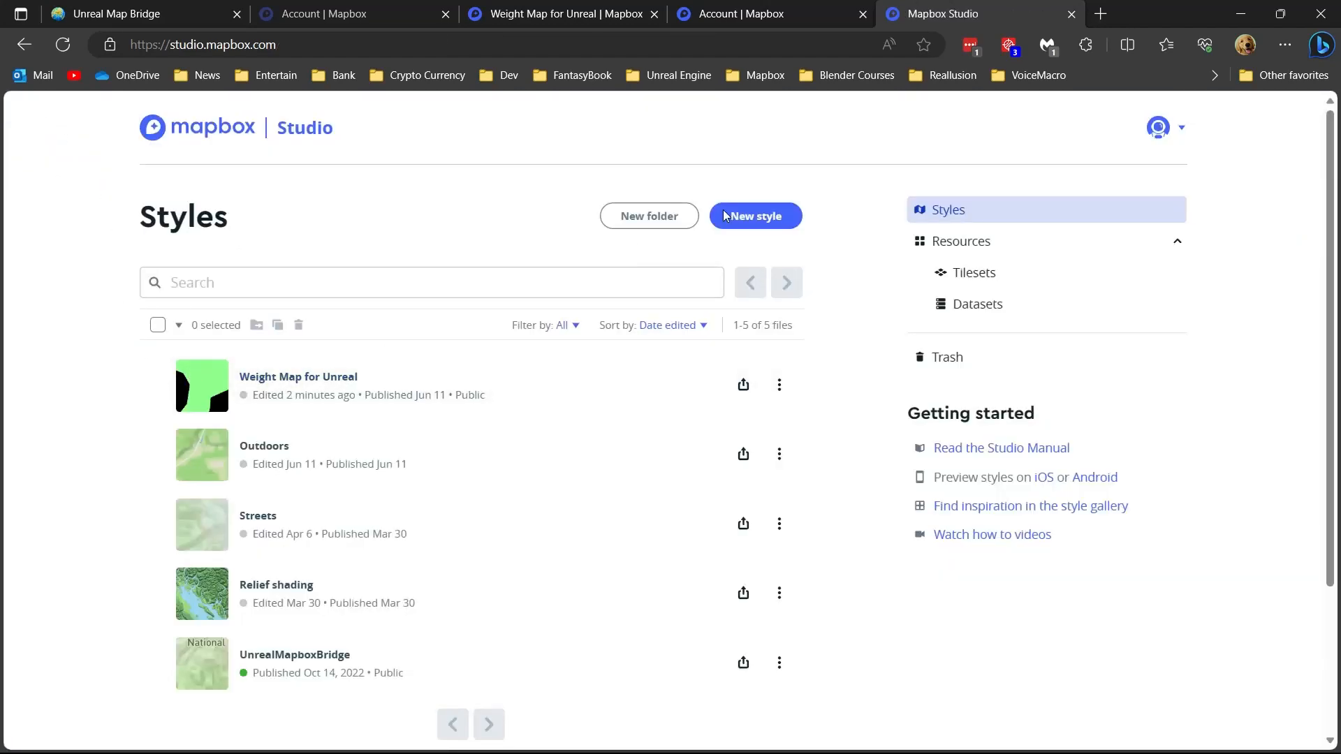
pyautogui.click(757, 217)
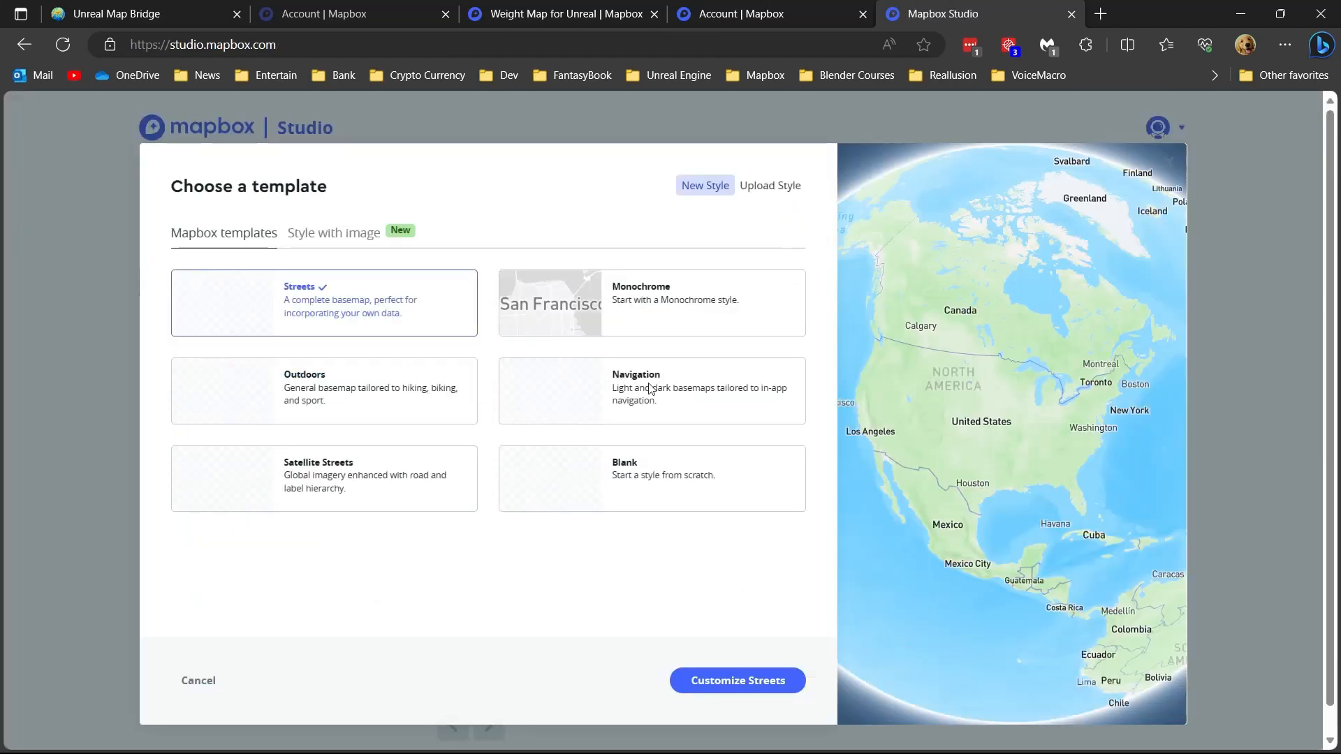
pyautogui.click(192, 681)
pyautogui.click(283, 381)
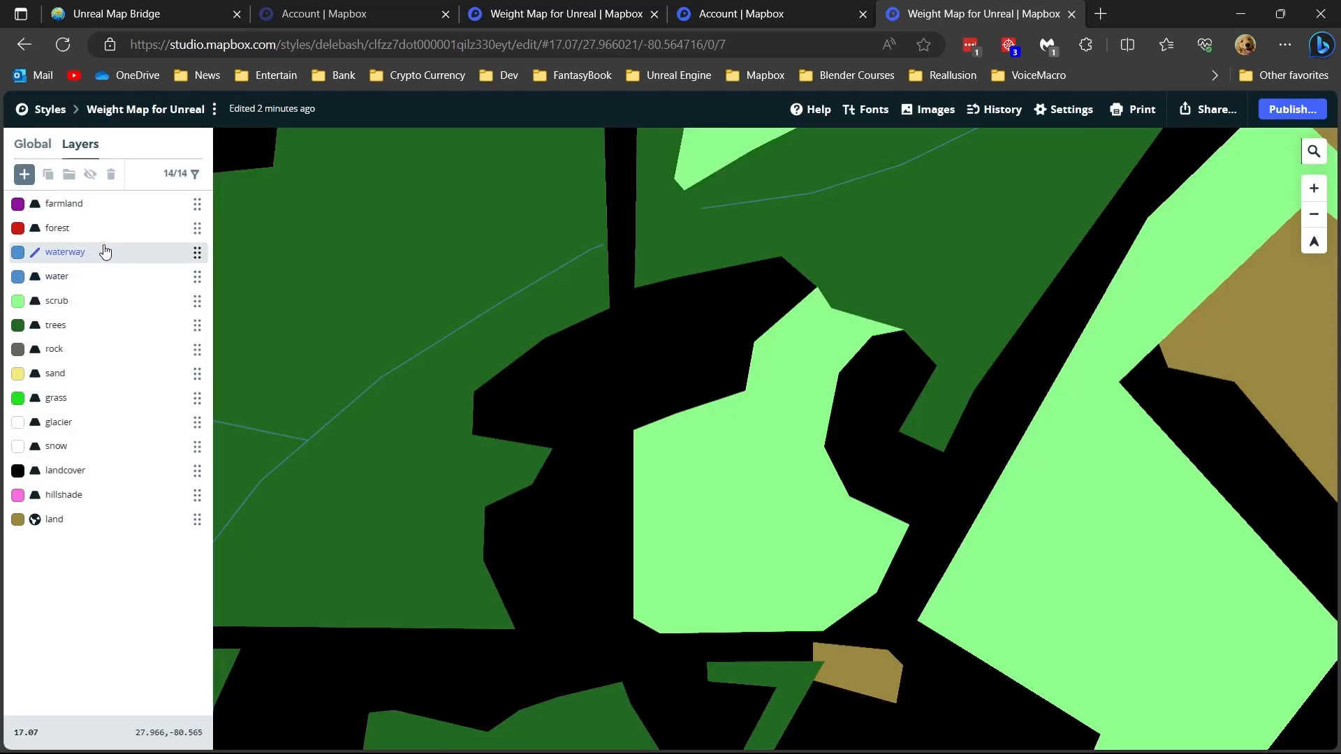
# - Examine how the weight map's layer colours cover the coastal region at several zoom levels
pyautogui.scroll(-5, 803, 366)
pyautogui.scroll(-10, 809, 370)
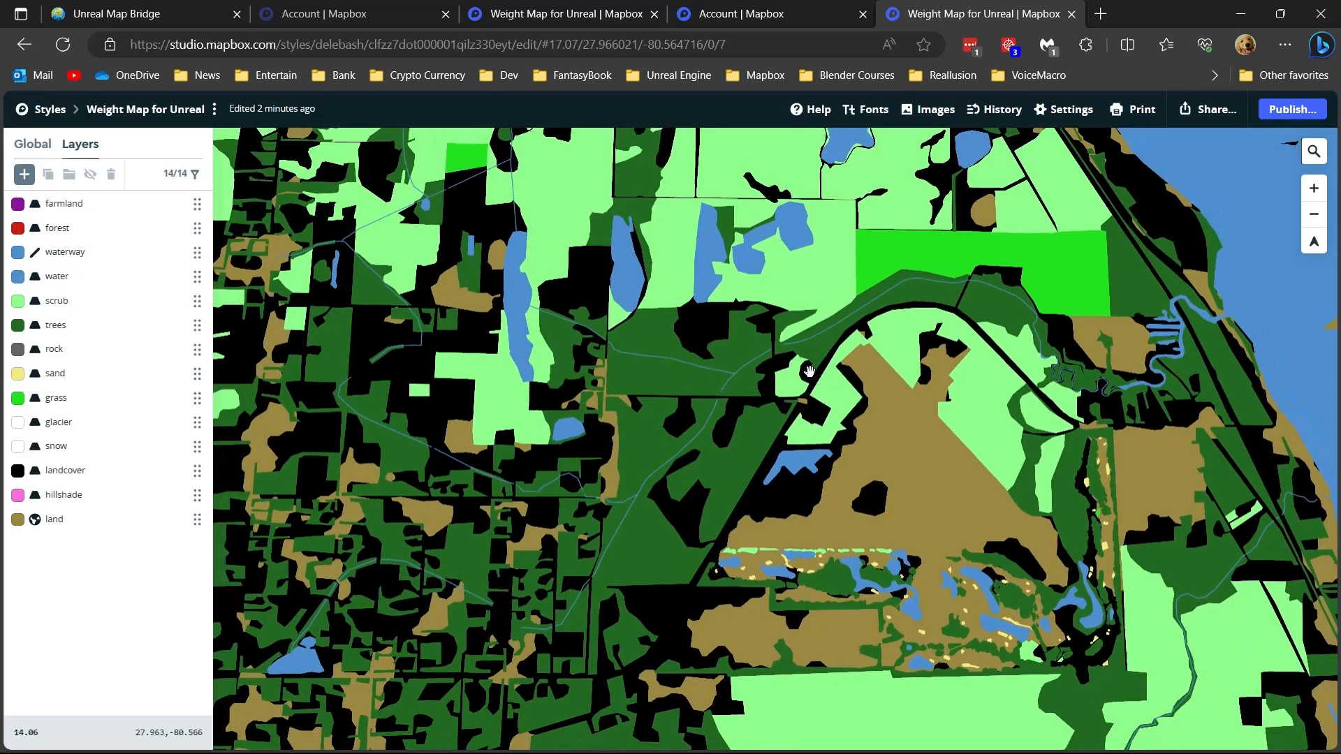
pyautogui.scroll(-8, 806, 370)
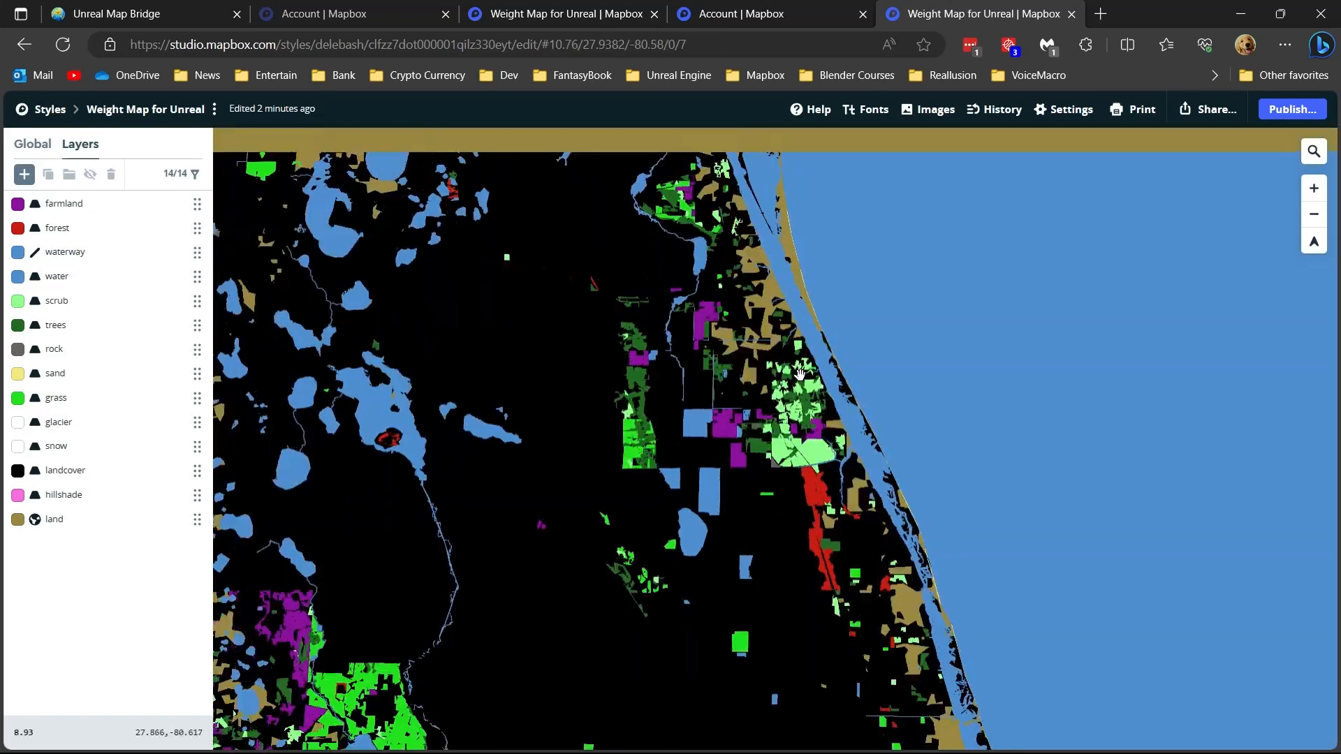
pyautogui.scroll(8, 796, 374)
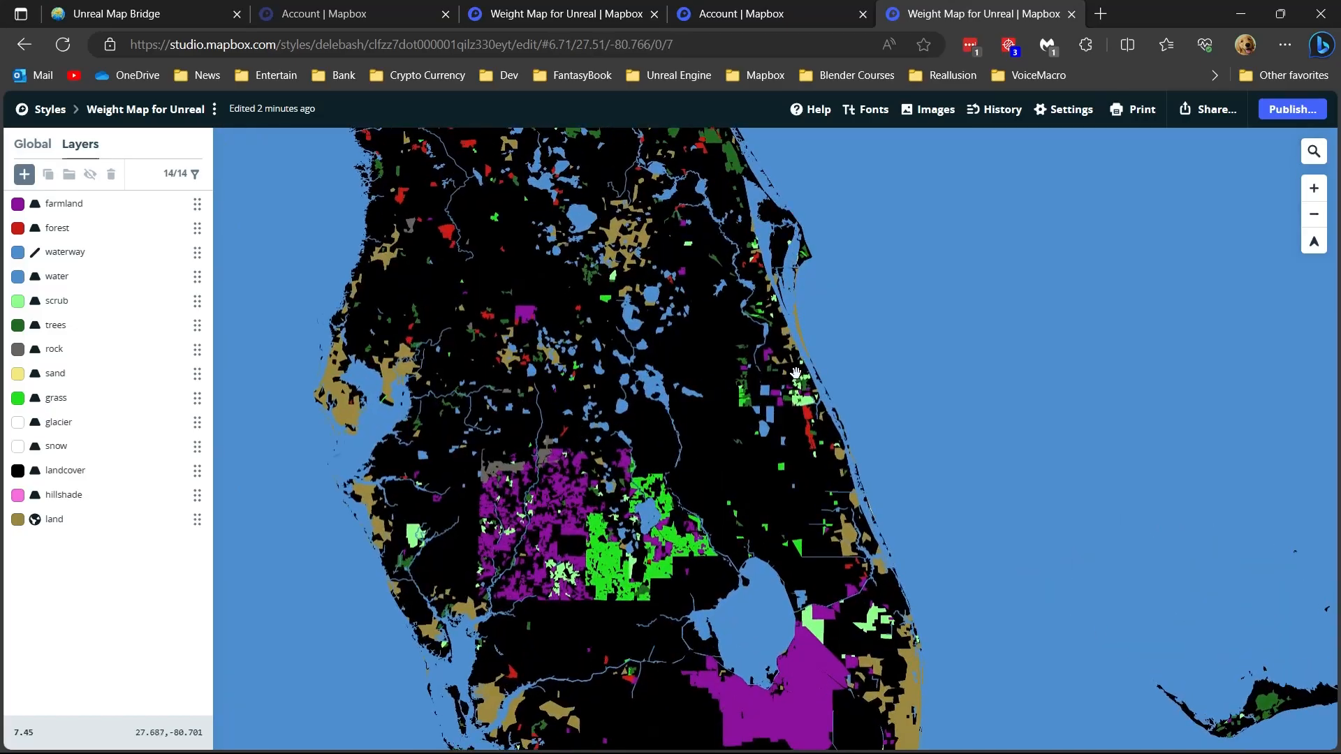
pyautogui.scroll(5, 819, 357)
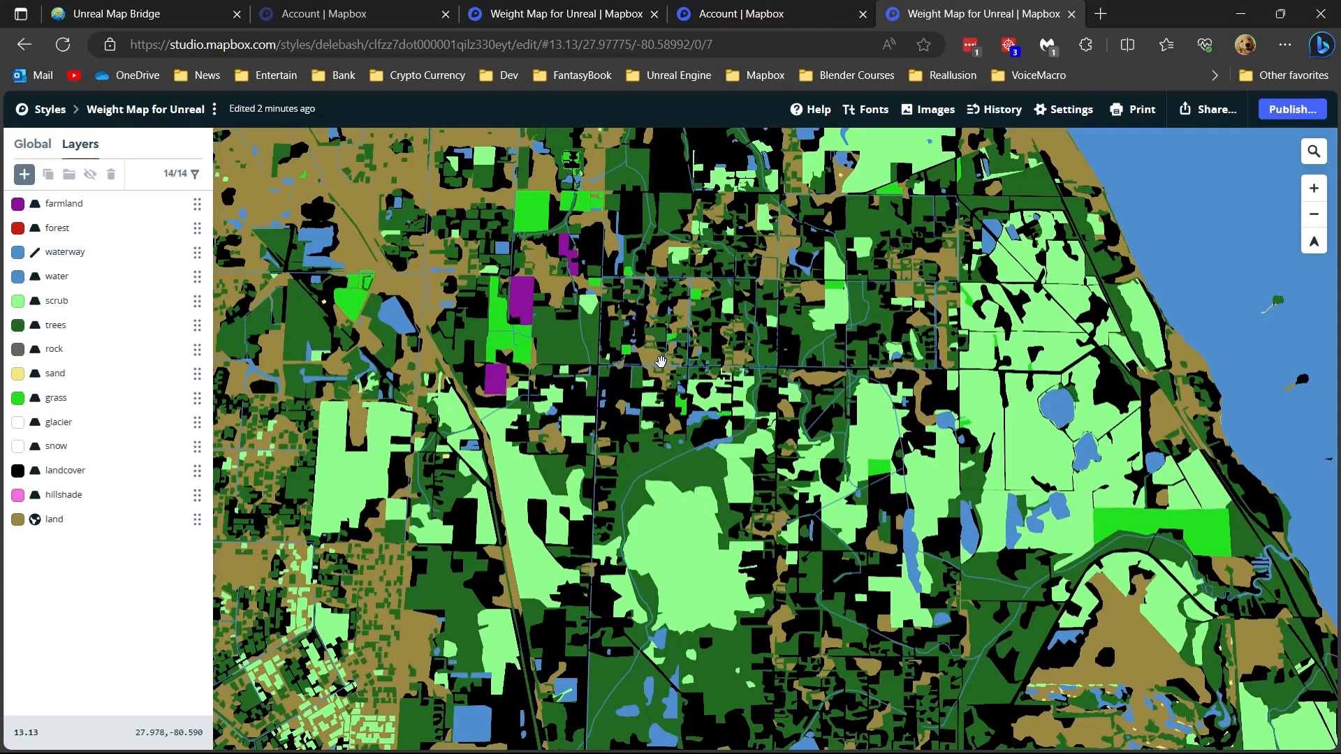
pyautogui.scroll(3, 801, 339)
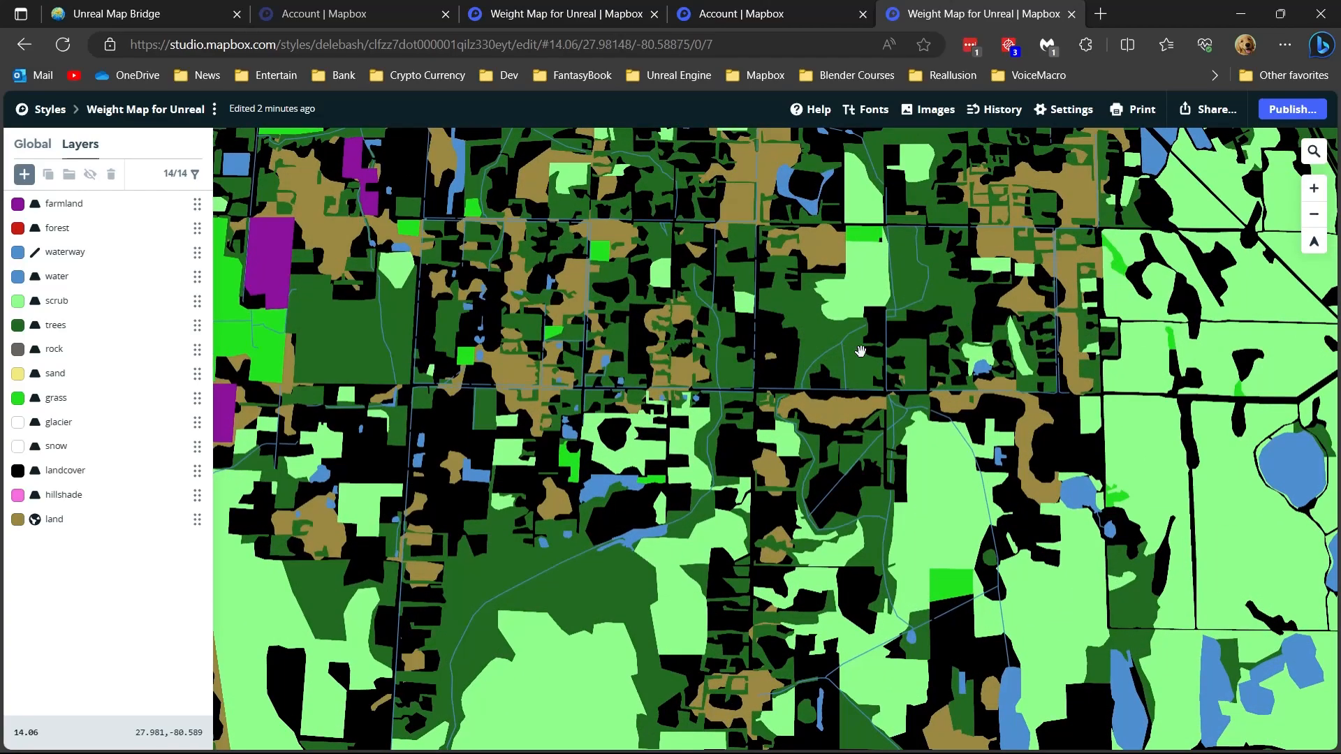
pyautogui.scroll(2, 852, 405)
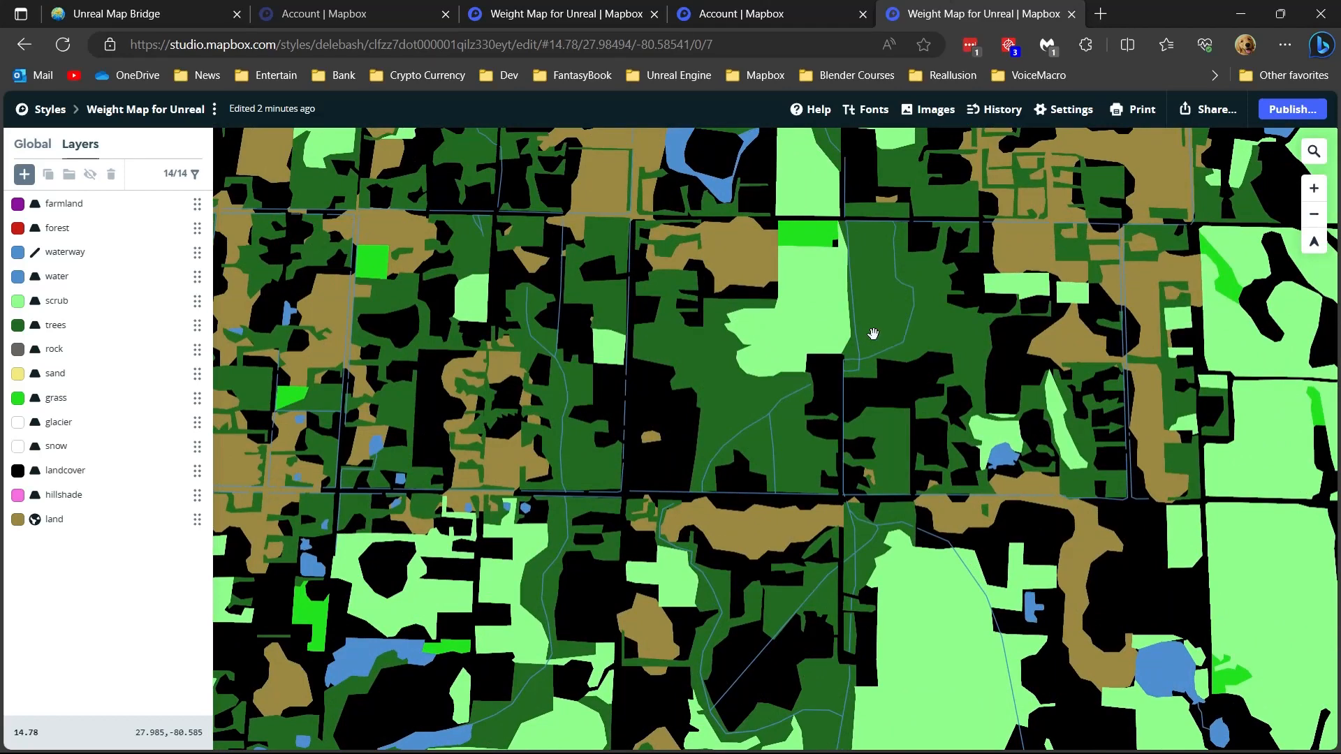
# - Start a new custom layer and inspect the source features on the map around Malabar, including the building outlines
pyautogui.click(24, 173)
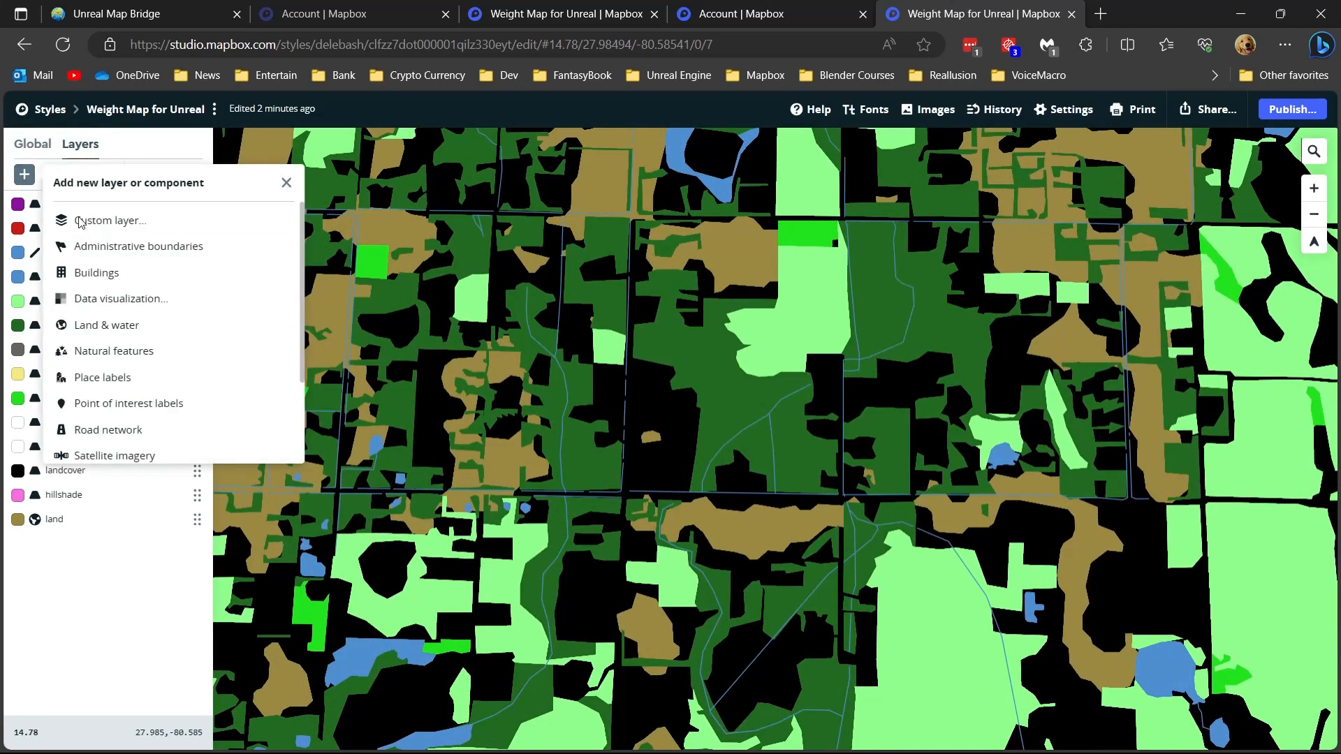
pyautogui.click(82, 220)
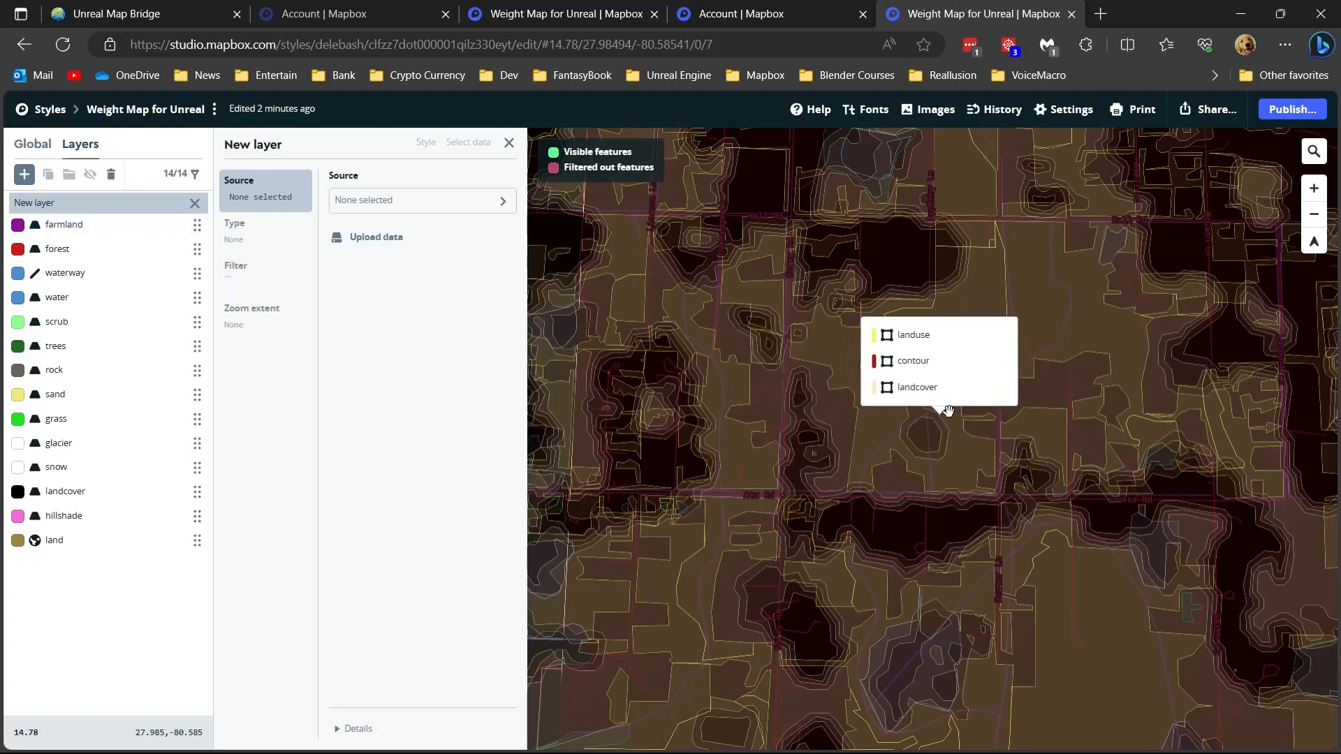
pyautogui.scroll(-2, 1113, 381)
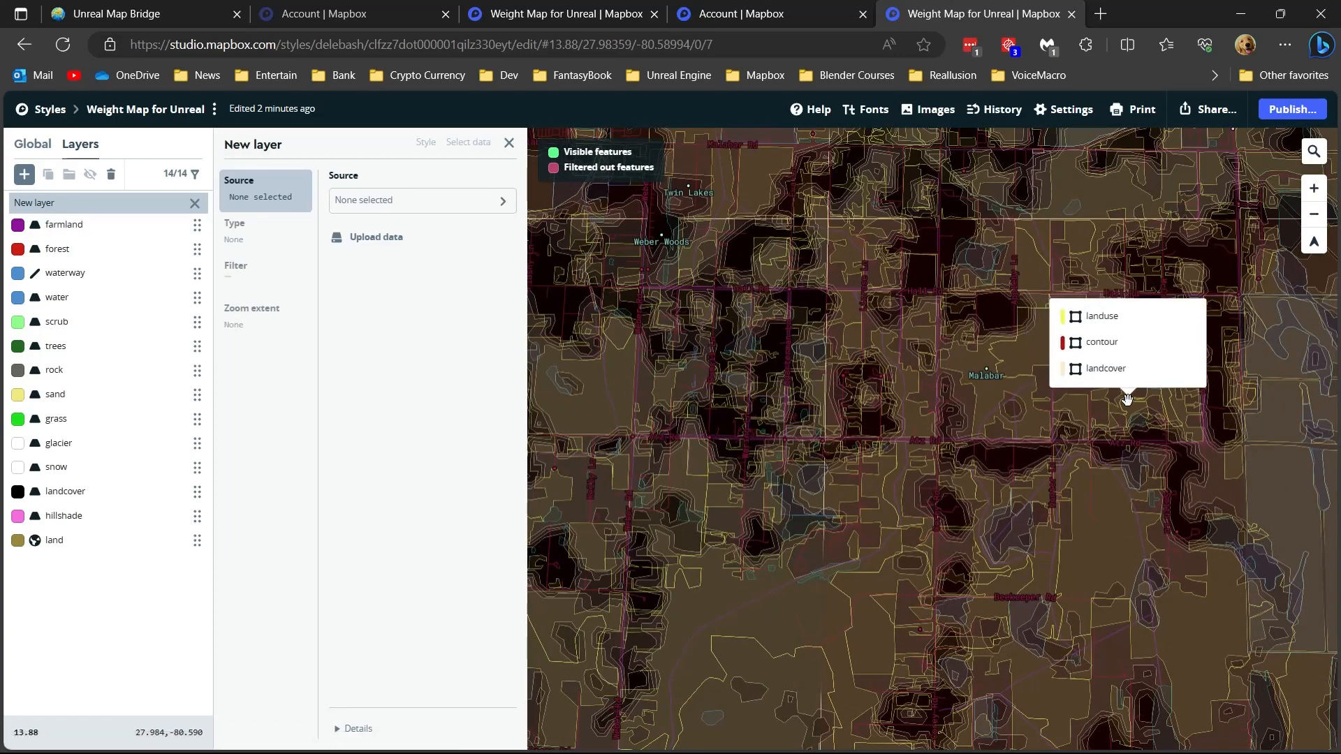
pyautogui.moveTo(1127, 399); pyautogui.dragTo(946, 533)
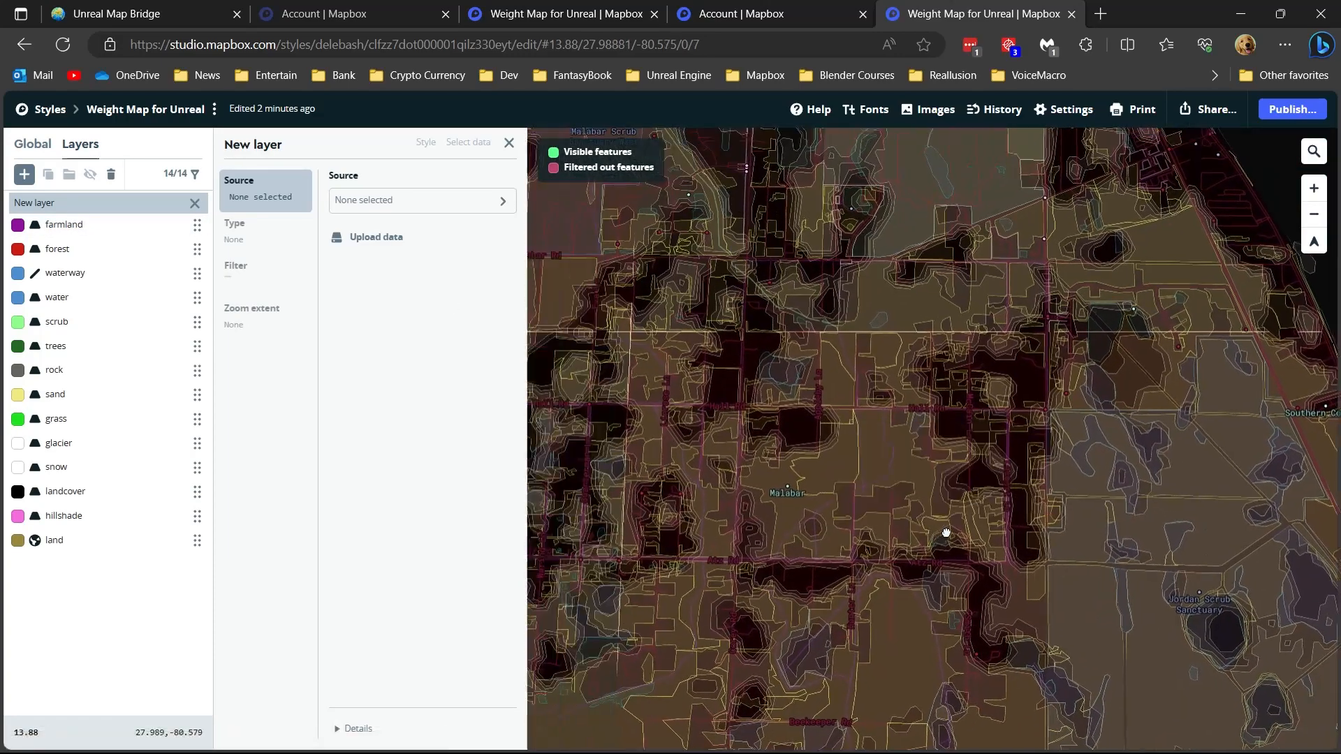
pyautogui.scroll(5, 863, 491)
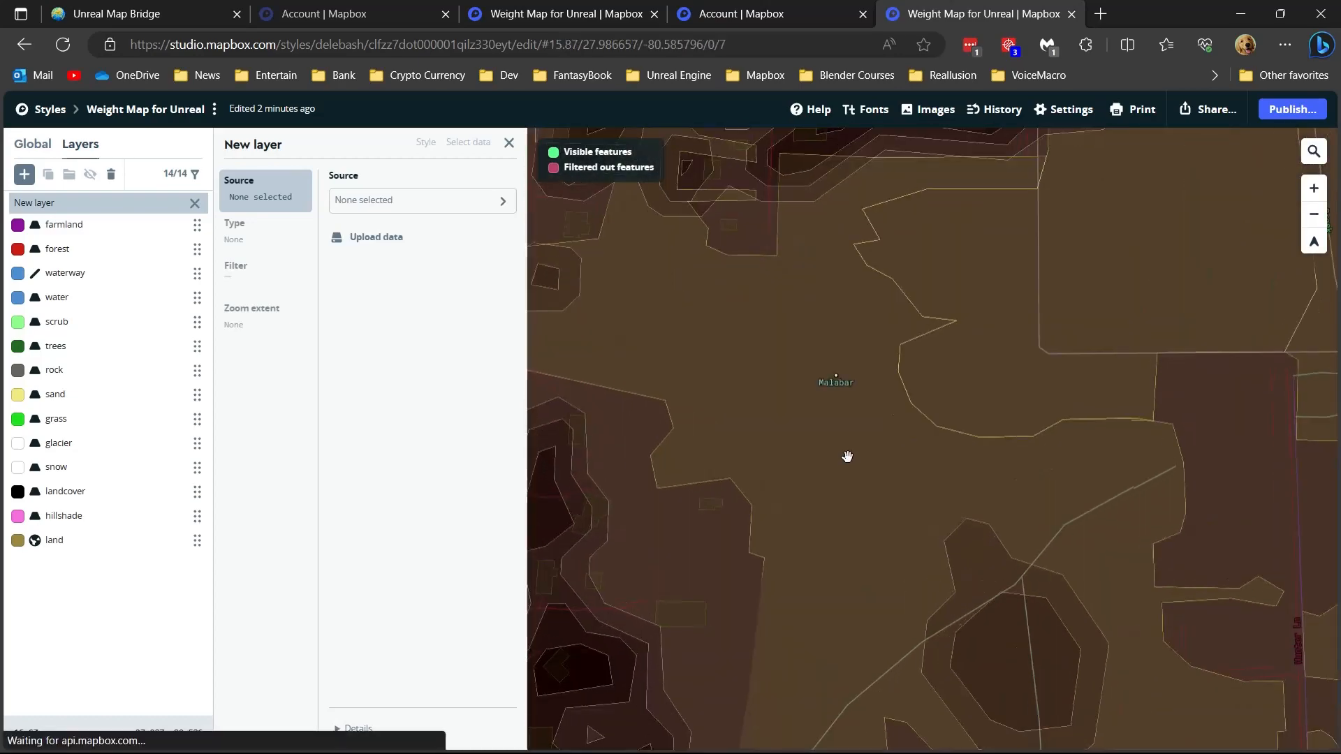
pyautogui.moveTo(846, 403); pyautogui.dragTo(962, 594)
pyautogui.scroll(2, 827, 419)
pyautogui.moveTo(816, 404); pyautogui.dragTo(934, 464)
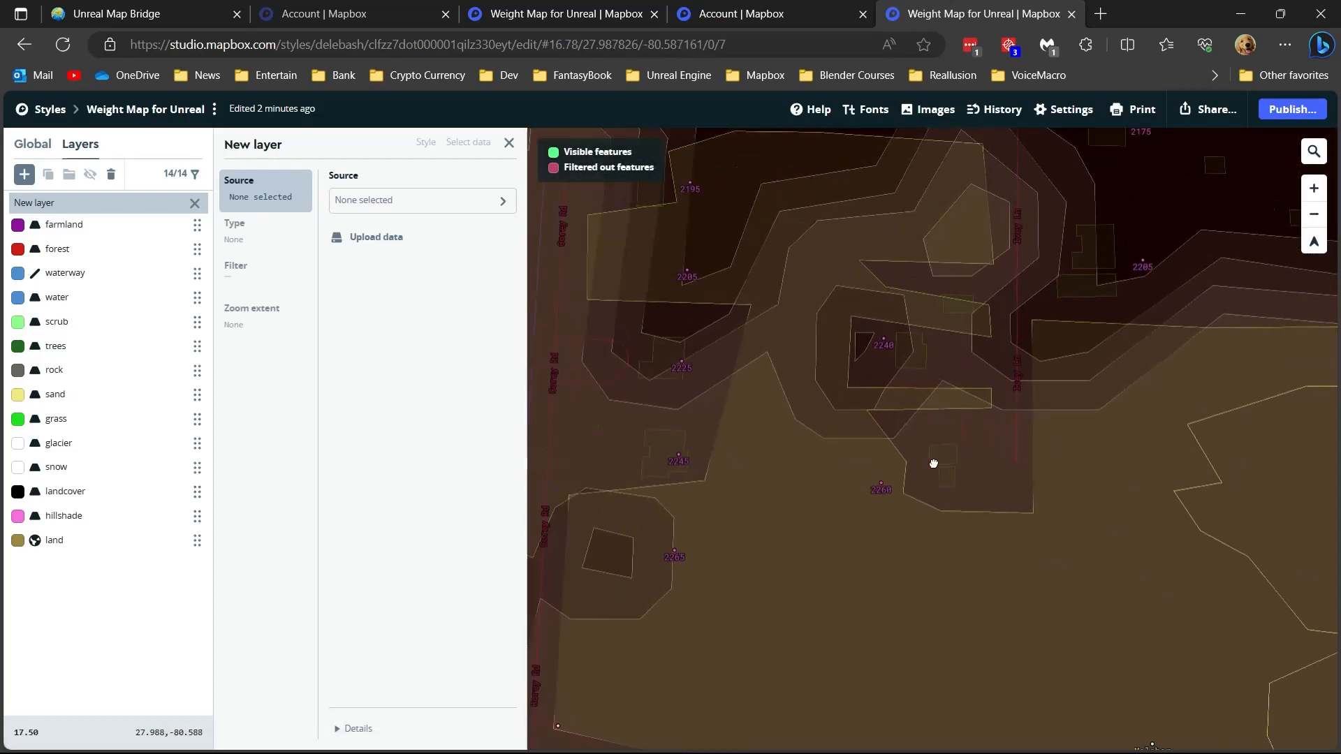
pyautogui.scroll(3, 814, 440)
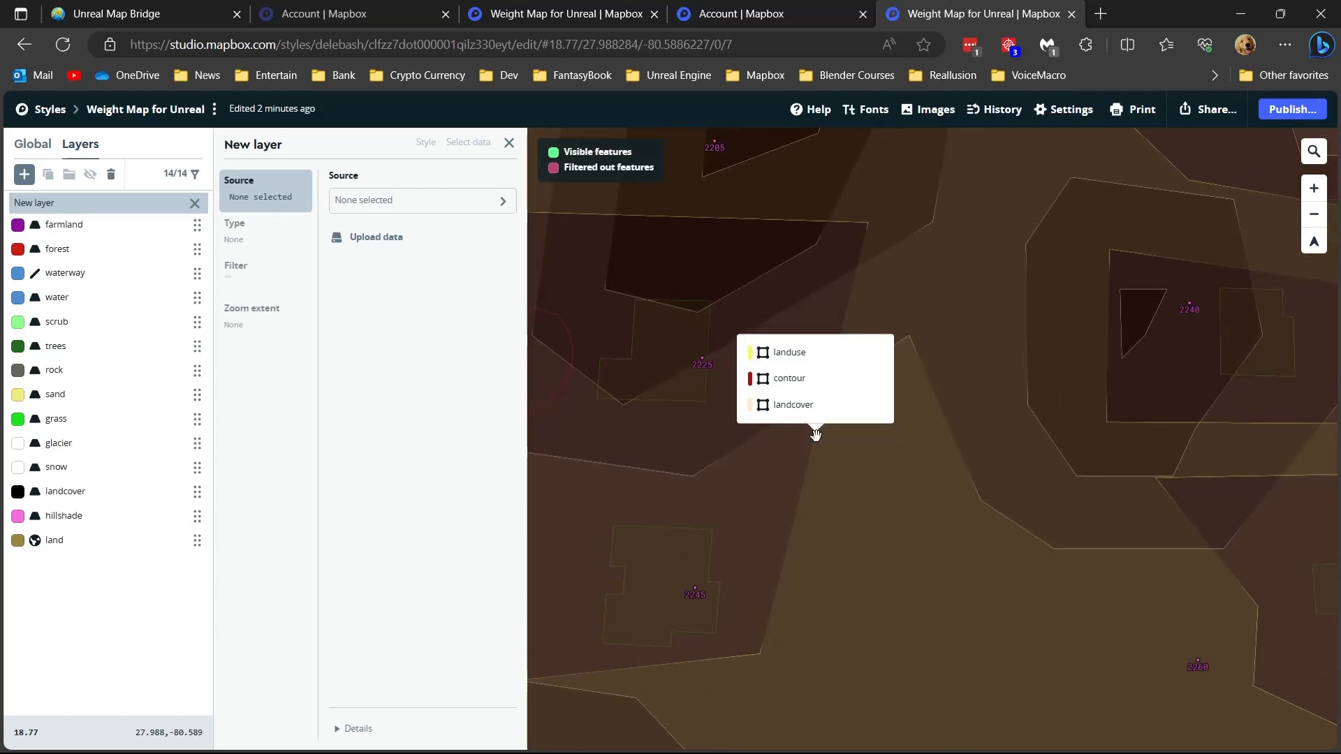
pyautogui.moveTo(815, 434); pyautogui.dragTo(898, 362)
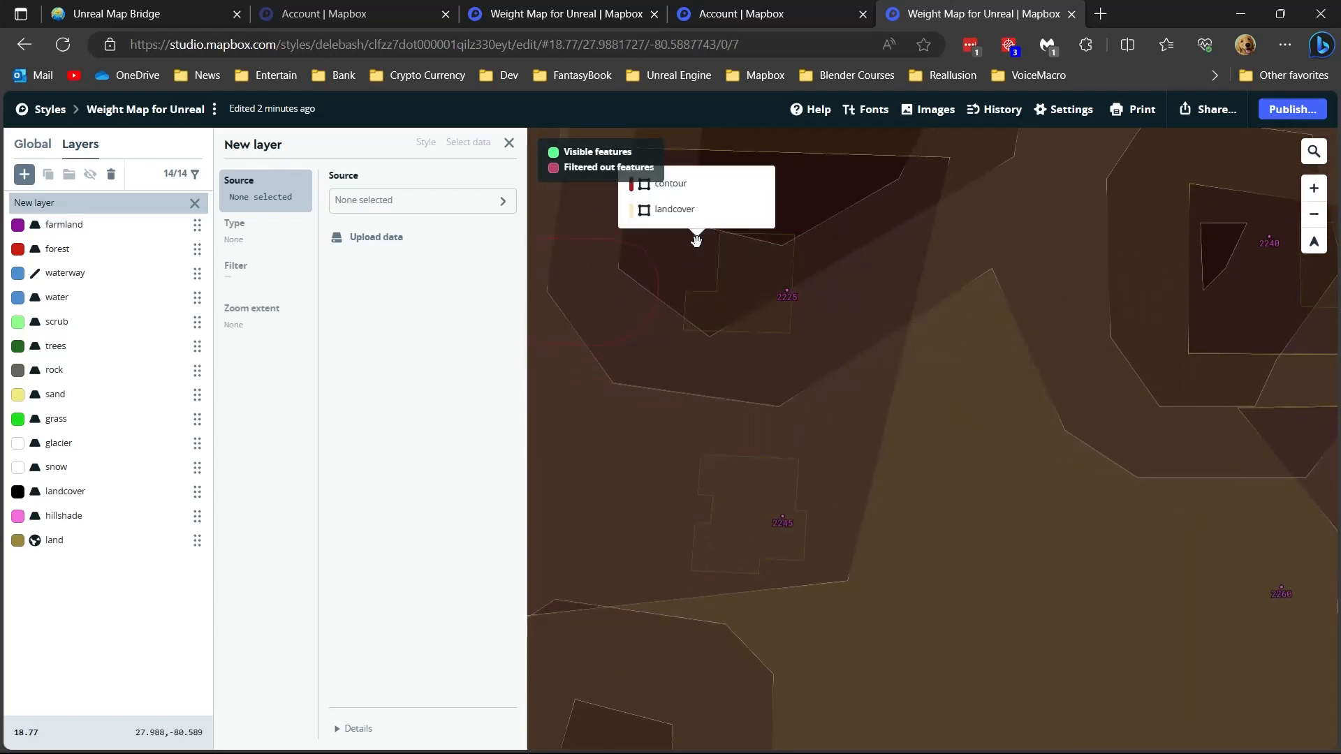
# - Set the new layer's source to the building data of Mapbox Streets v8
pyautogui.click(390, 204)
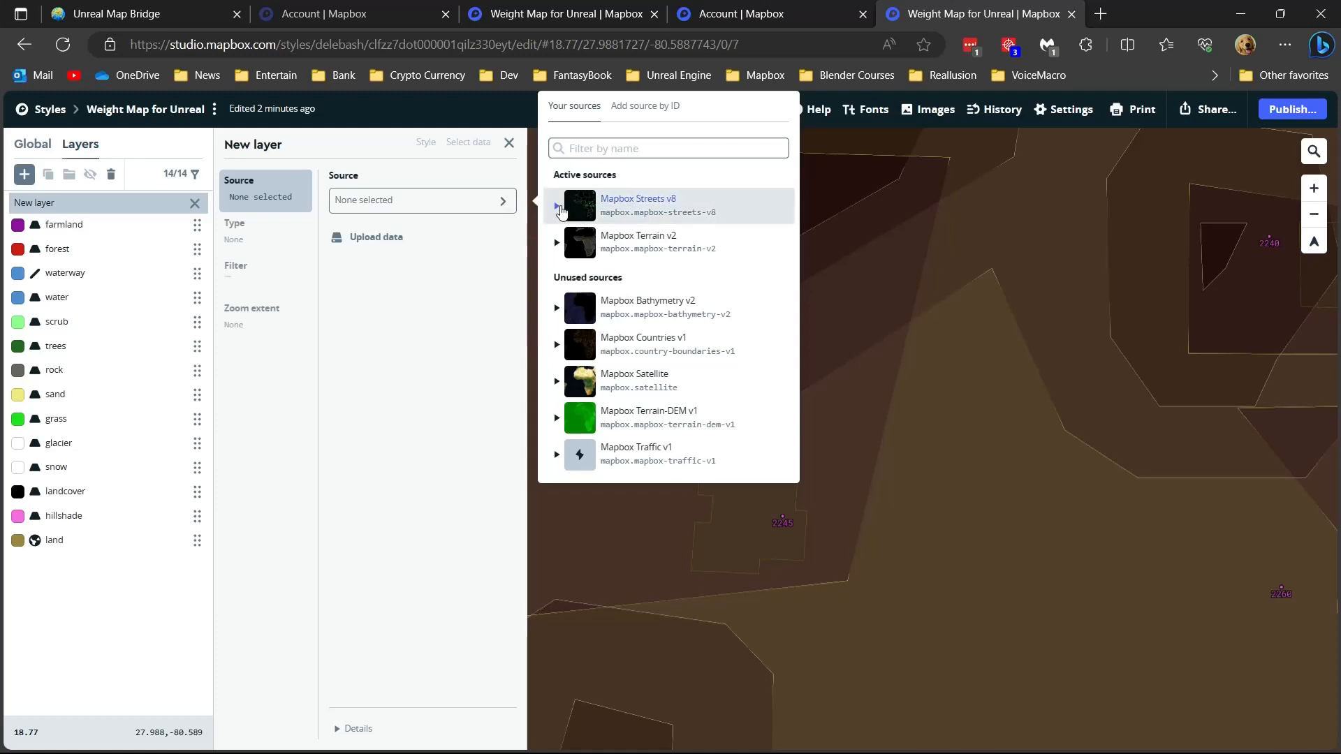
pyautogui.click(561, 206)
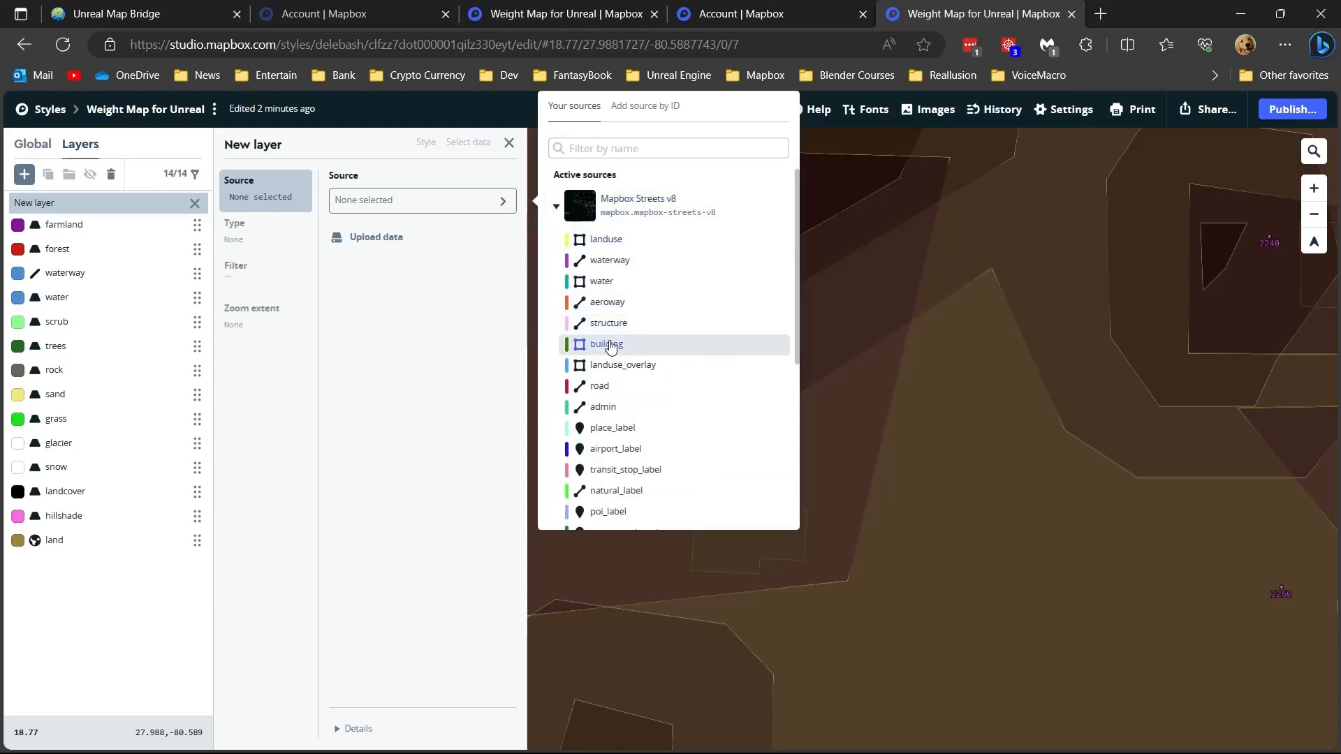
pyautogui.click(610, 347)
pyautogui.click(482, 352)
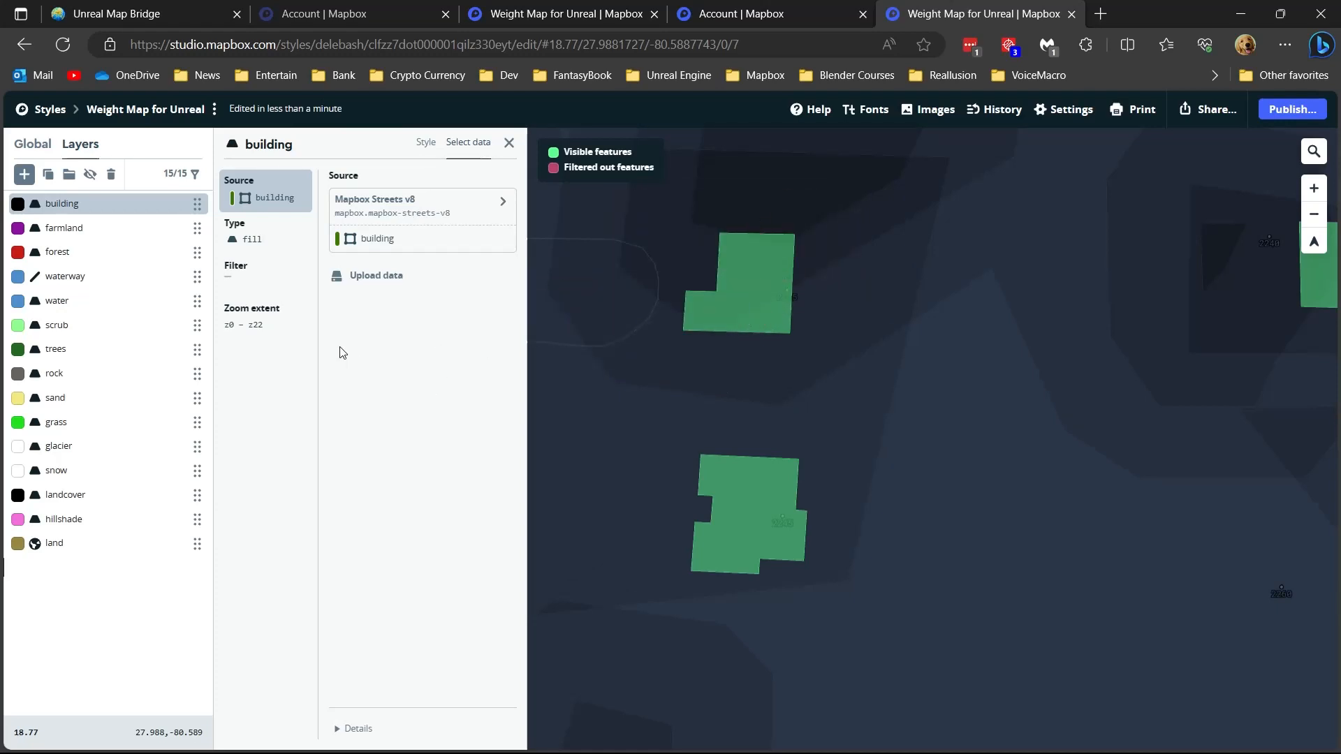
pyautogui.scroll(-2, 760, 382)
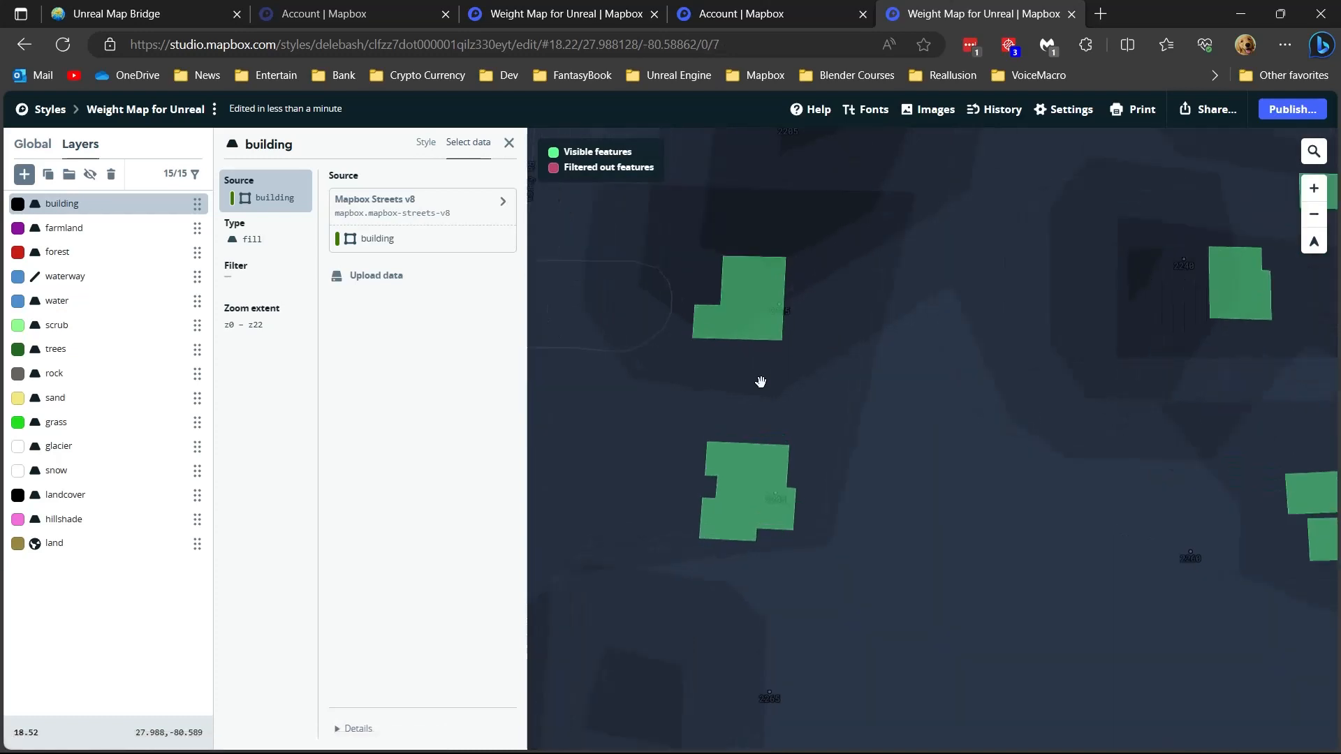
# - Check the building layer's fill colour settings and its appearance on the styled map
pyautogui.click(426, 143)
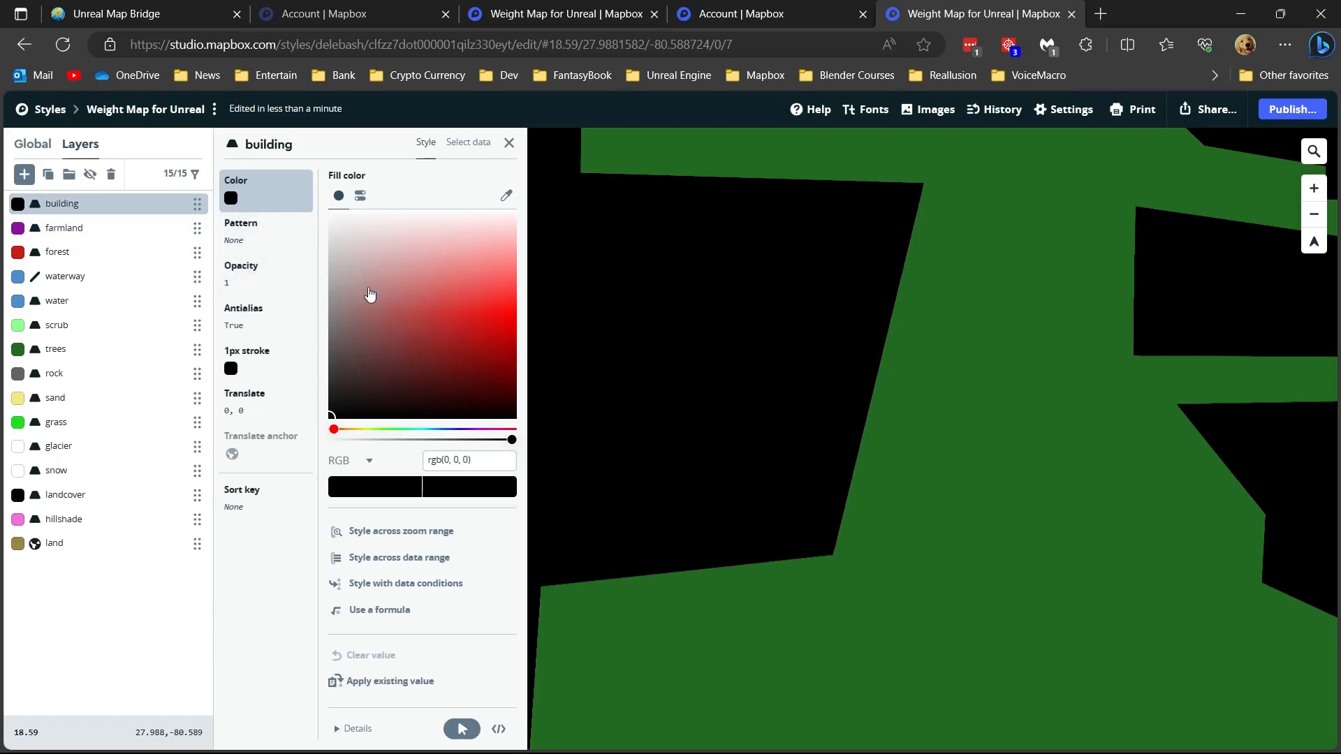
pyautogui.scroll(-1, 1029, 301)
pyautogui.scroll(-3, 1029, 300)
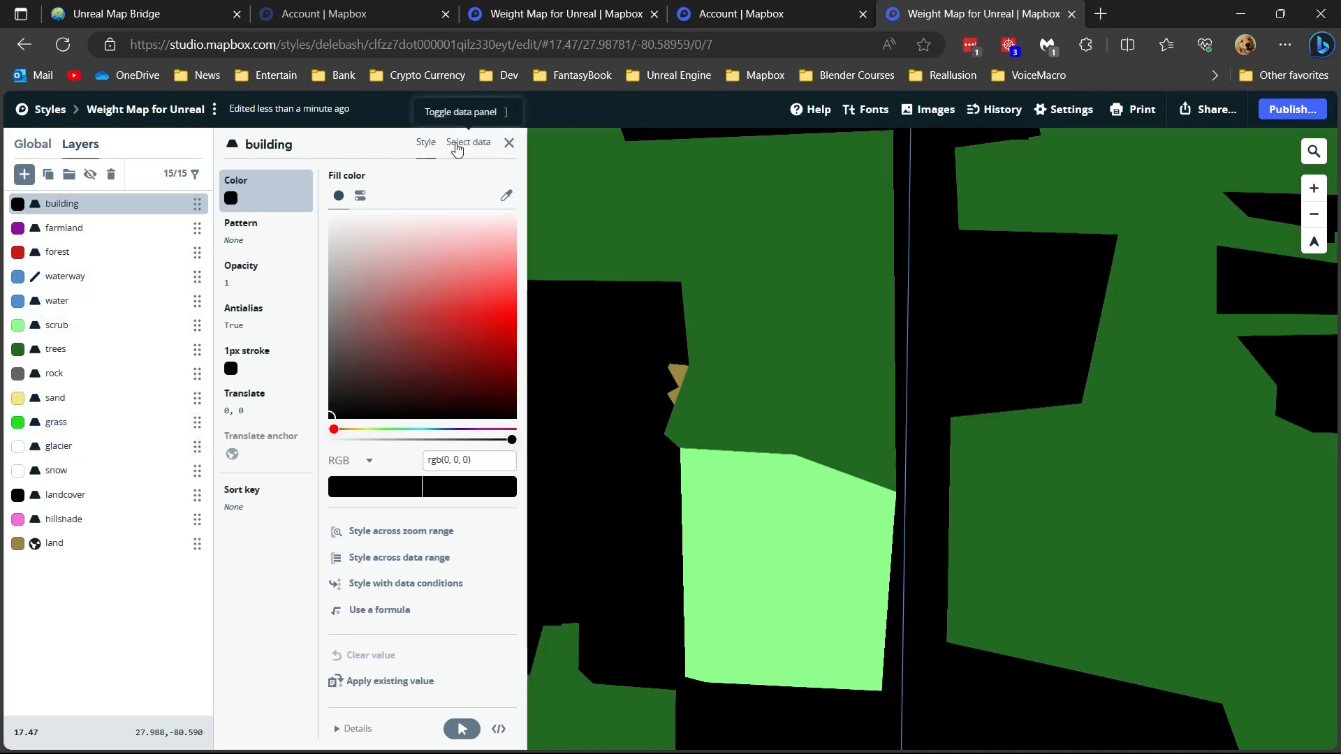
# - Inspect the building footprints in the layer's data view and open its filter settings
pyautogui.click(460, 149)
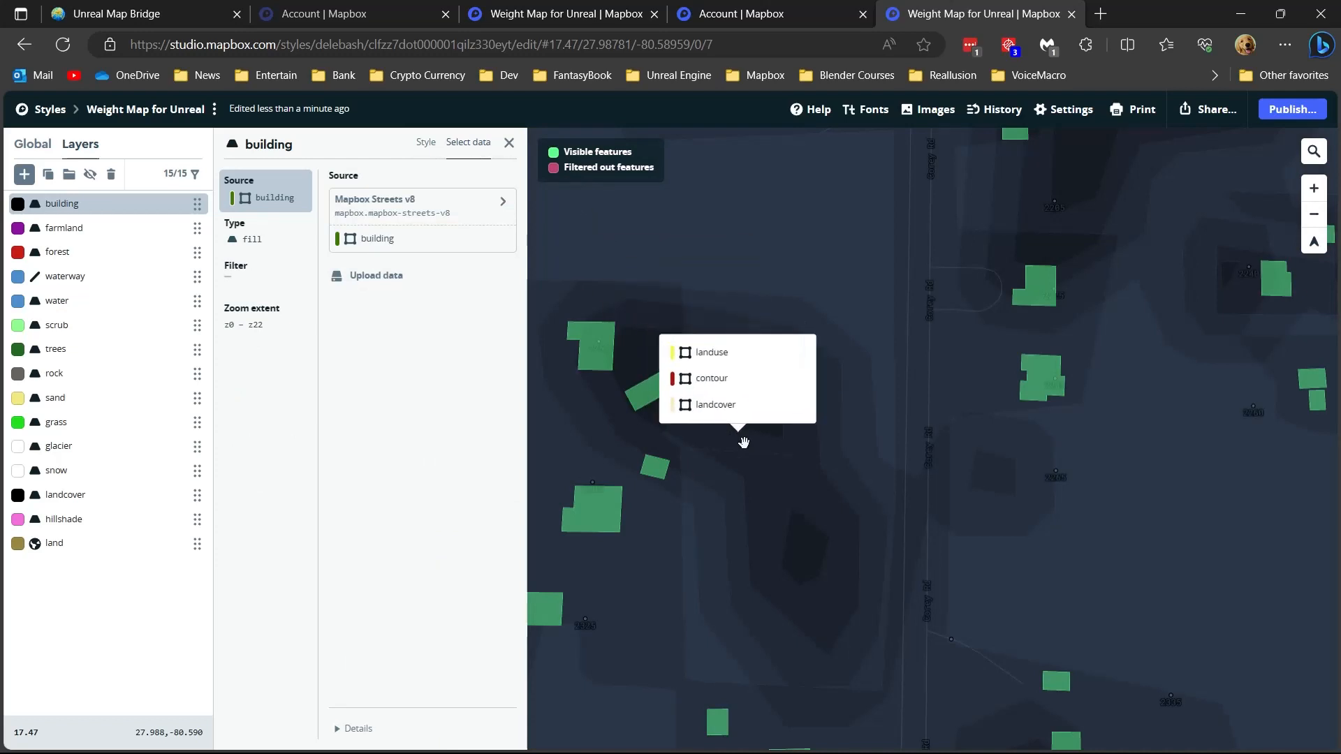
pyautogui.moveTo(744, 442); pyautogui.dragTo(842, 385)
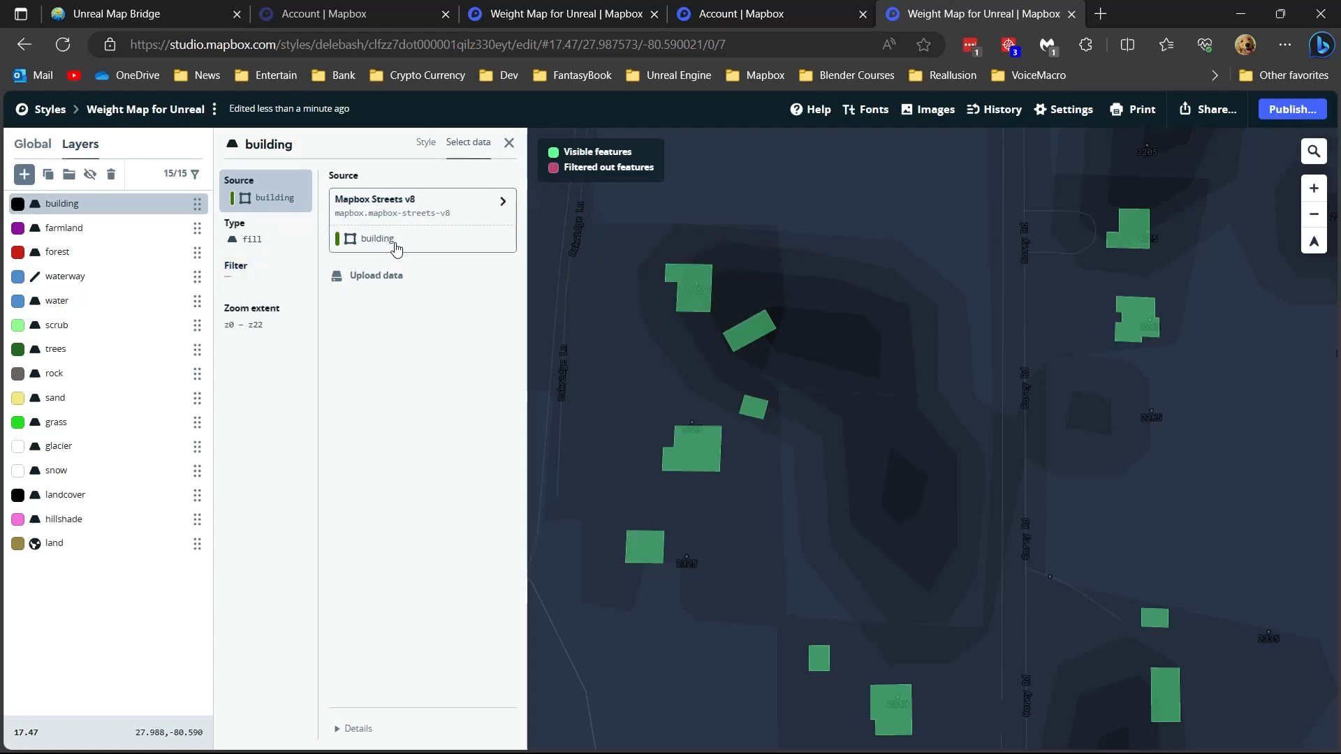
pyautogui.click(238, 278)
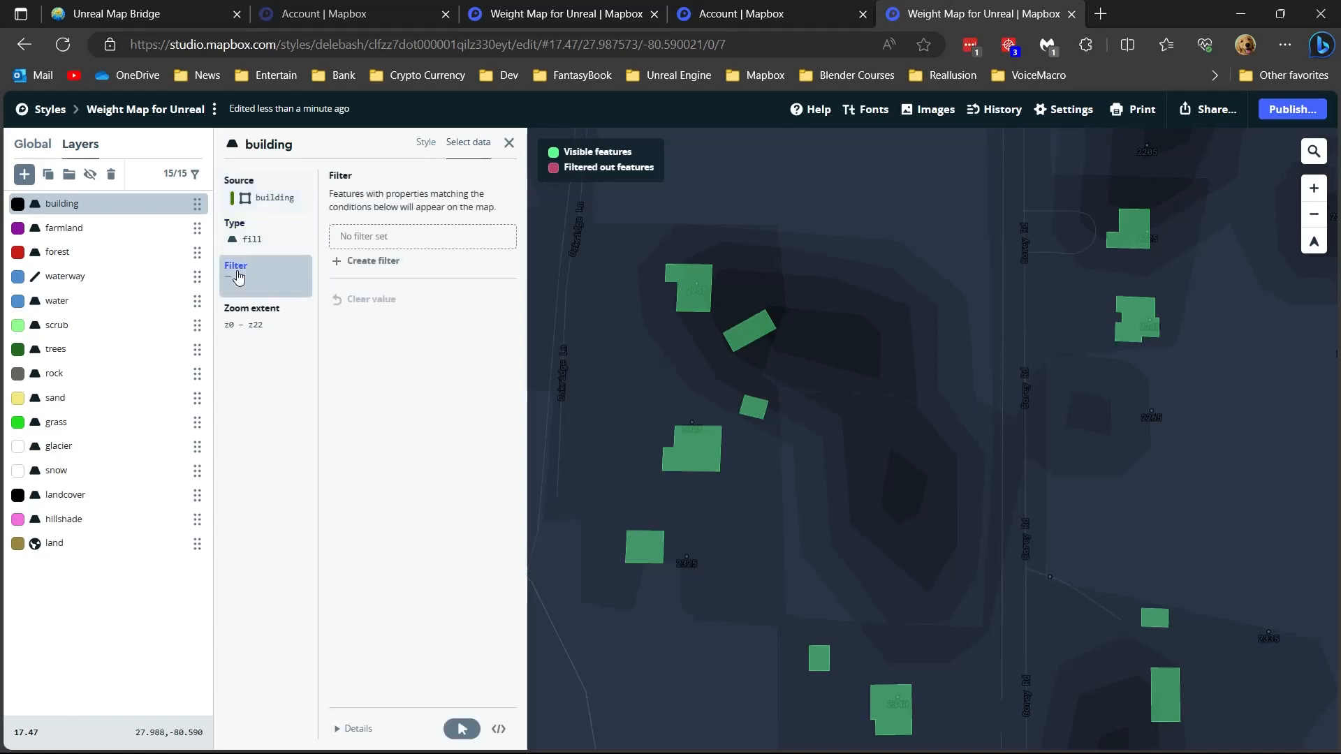
# - Create a filter on the building layer's type field and select the values house and manufacture
pyautogui.click(357, 262)
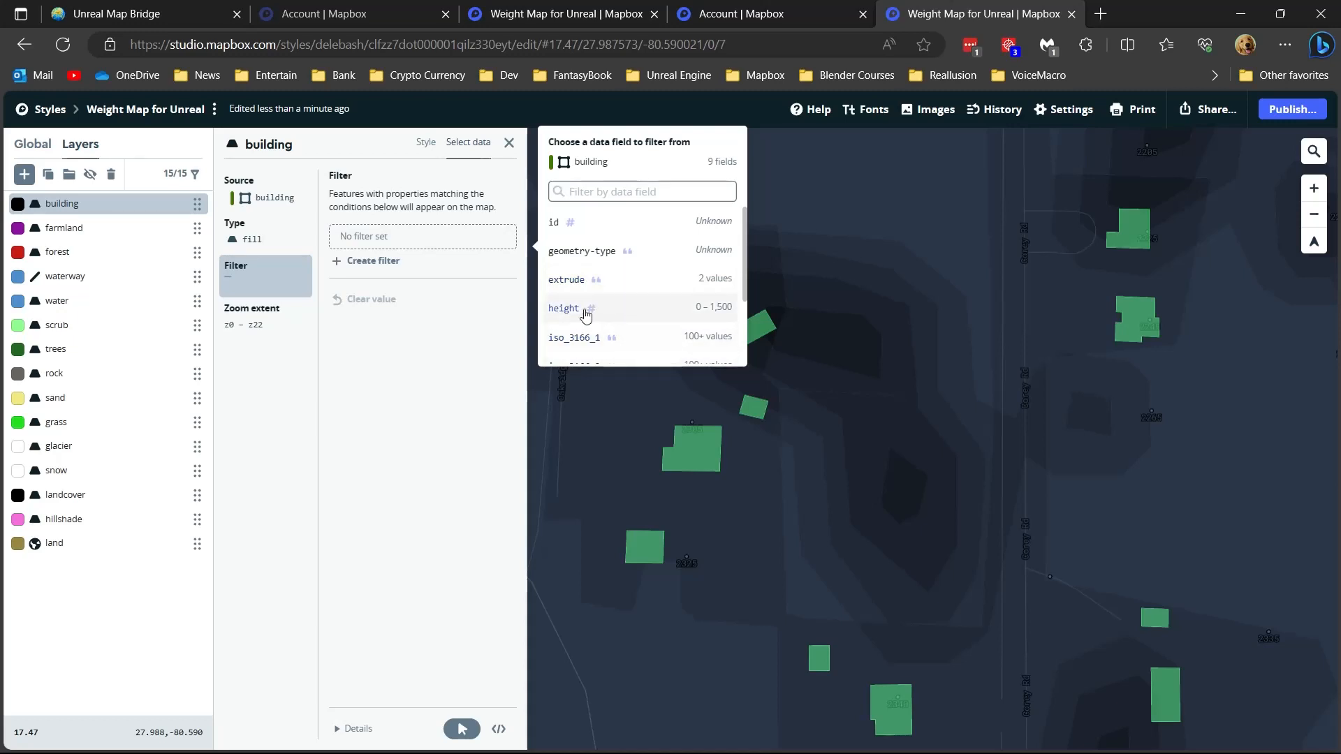
pyautogui.scroll(-3, 643, 312)
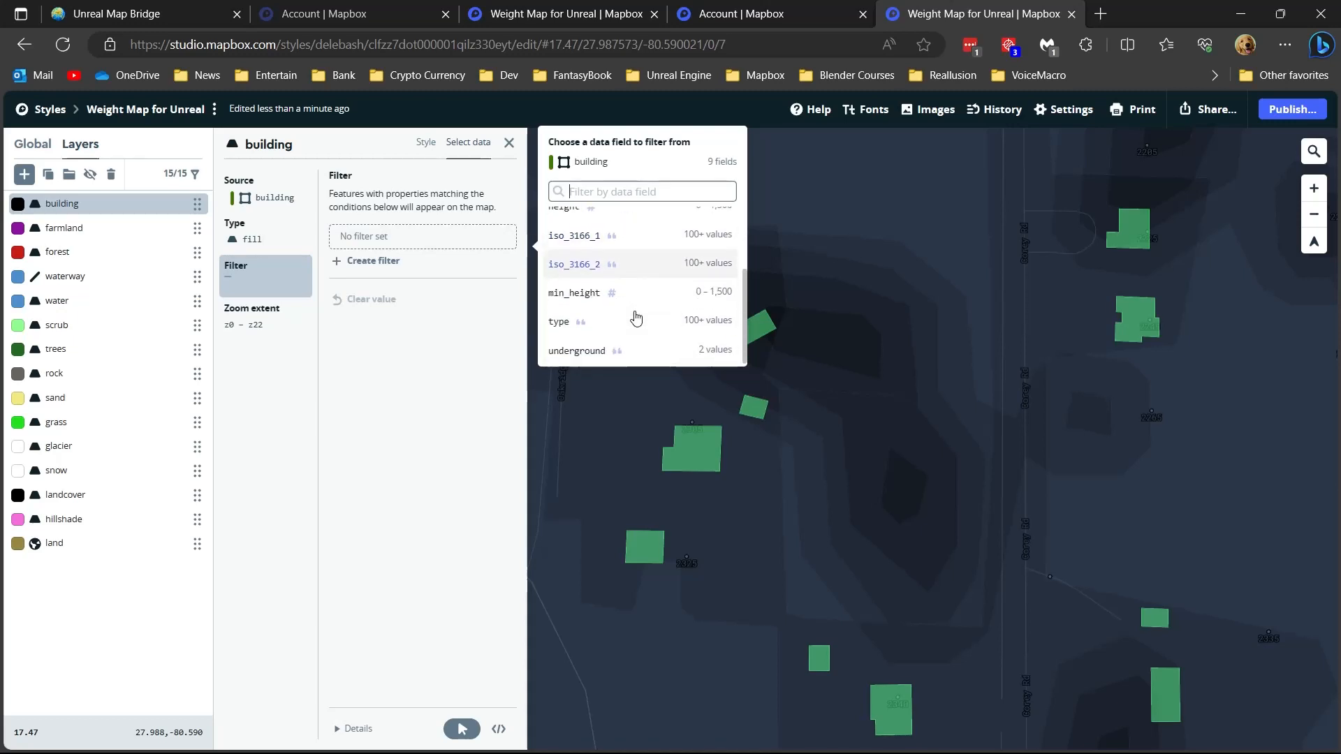
pyautogui.click(562, 323)
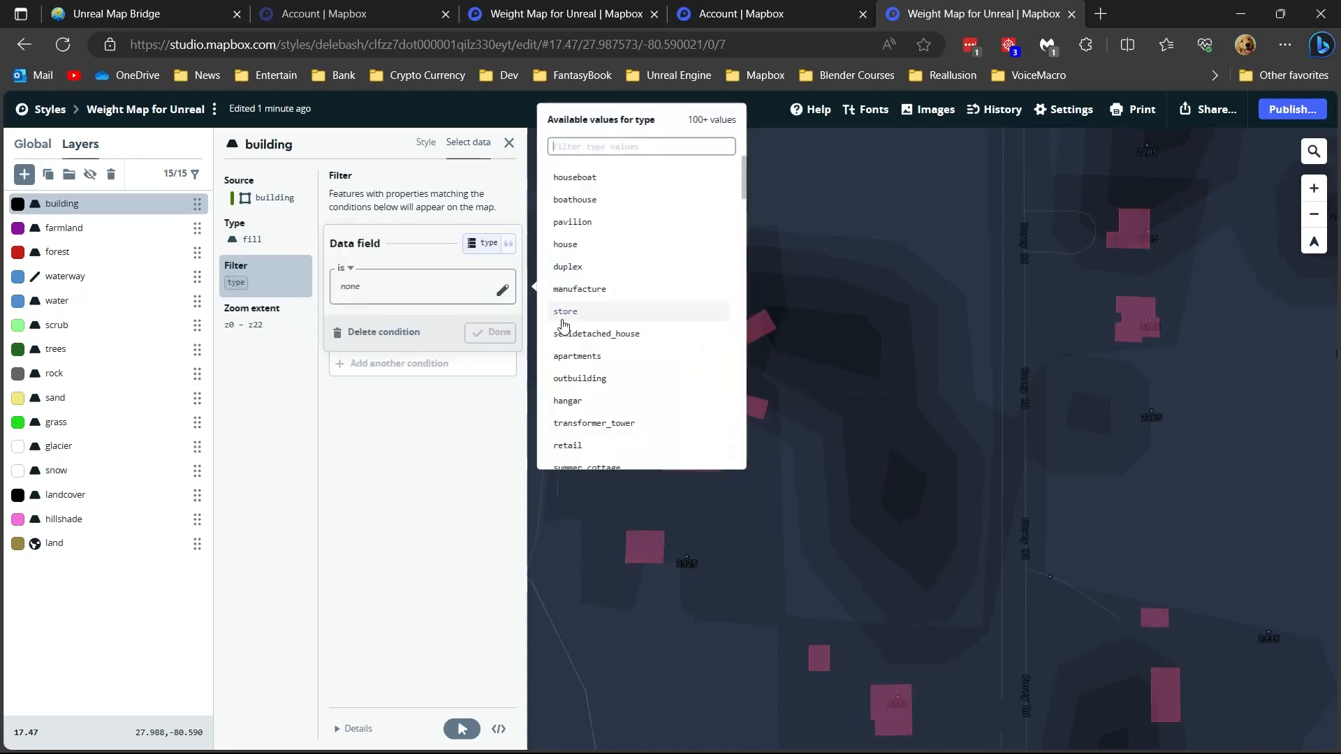
pyautogui.click(582, 246)
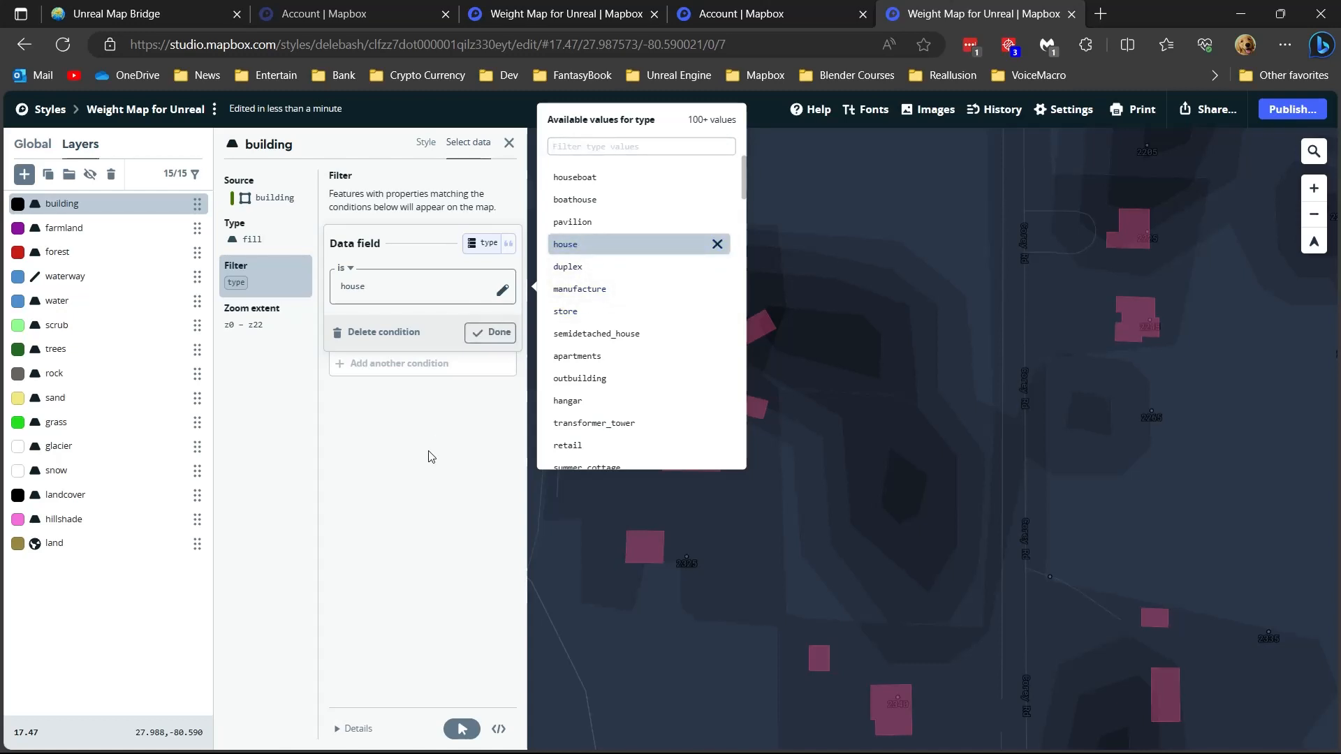
pyautogui.click(577, 300)
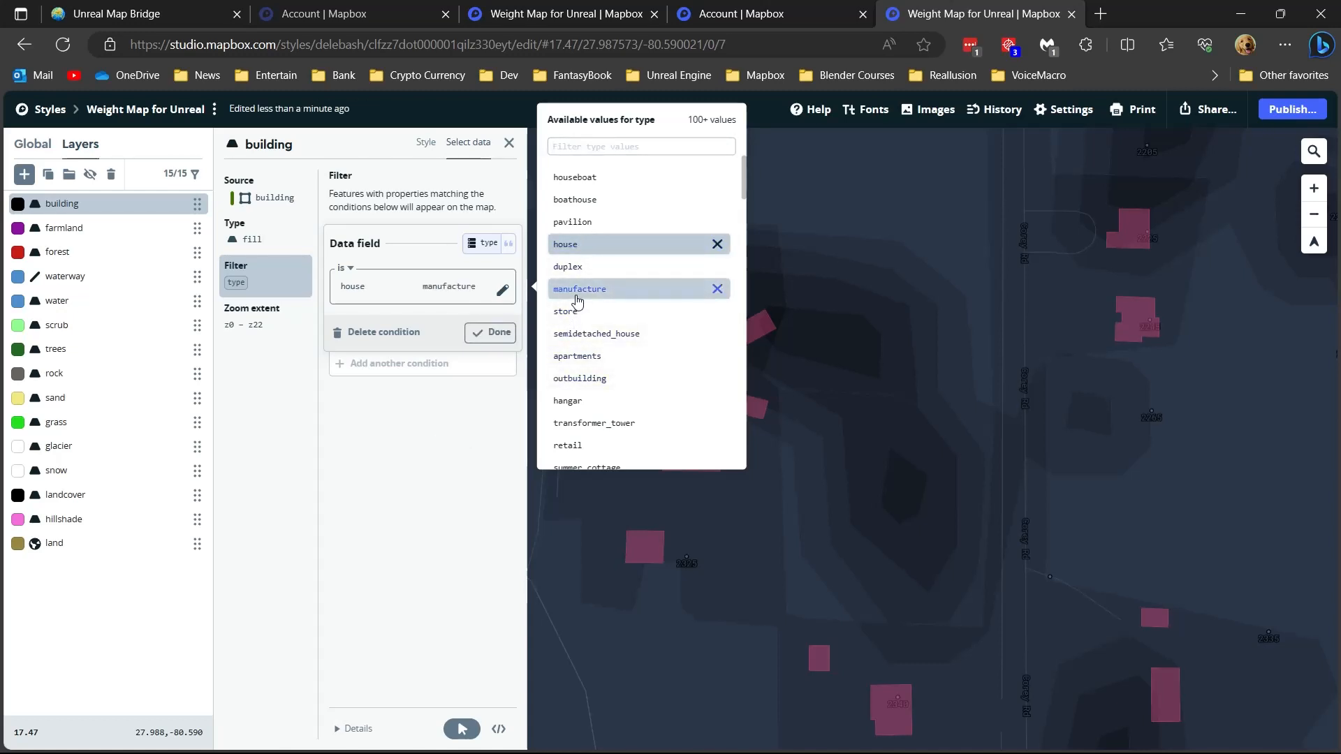
# - Remove manufacture and house from the type filter and set it to hangar instead
pyautogui.click(675, 293)
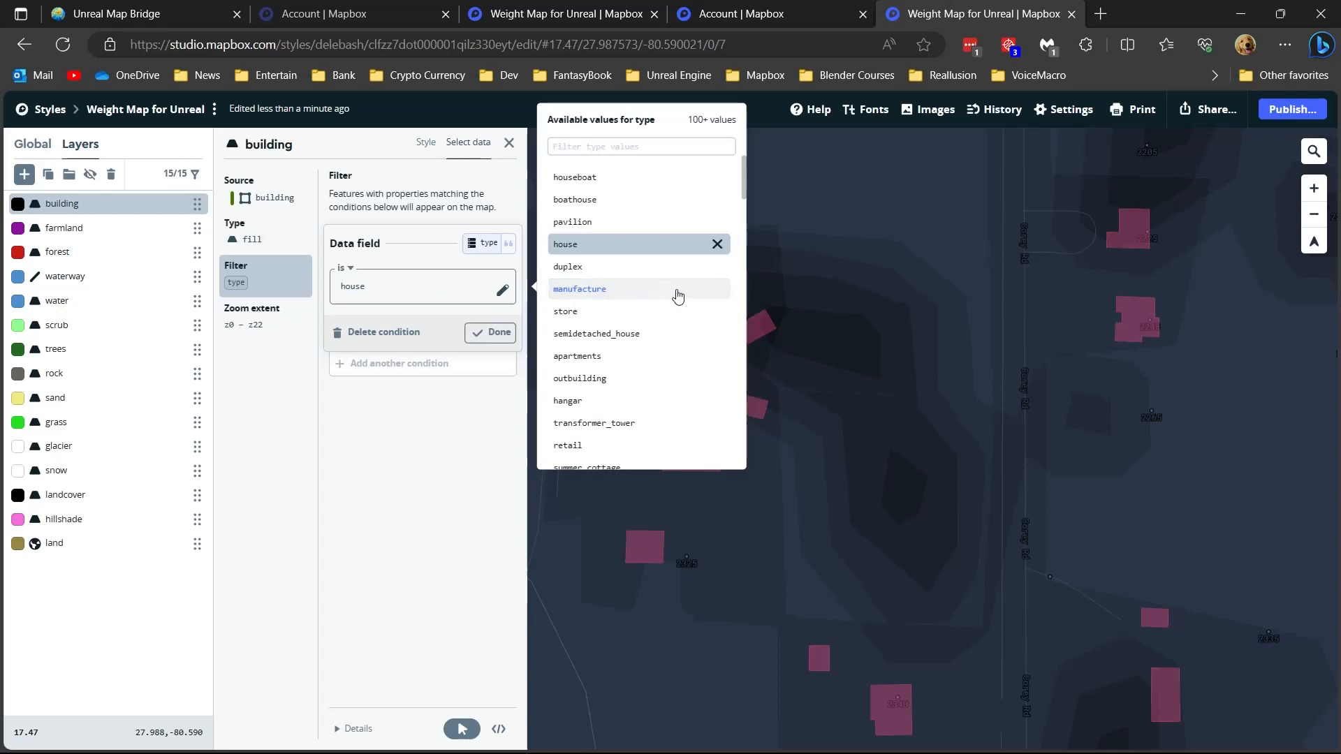
pyautogui.click(715, 246)
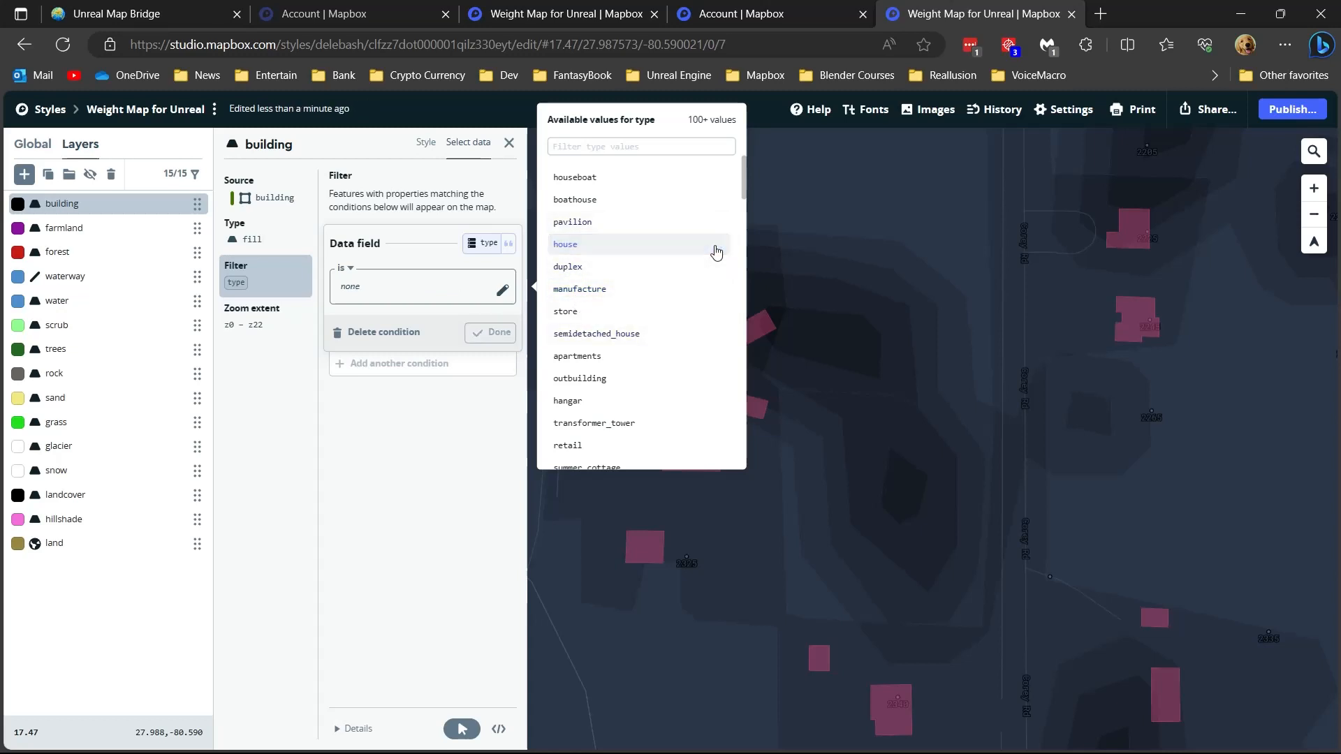
pyautogui.click(594, 401)
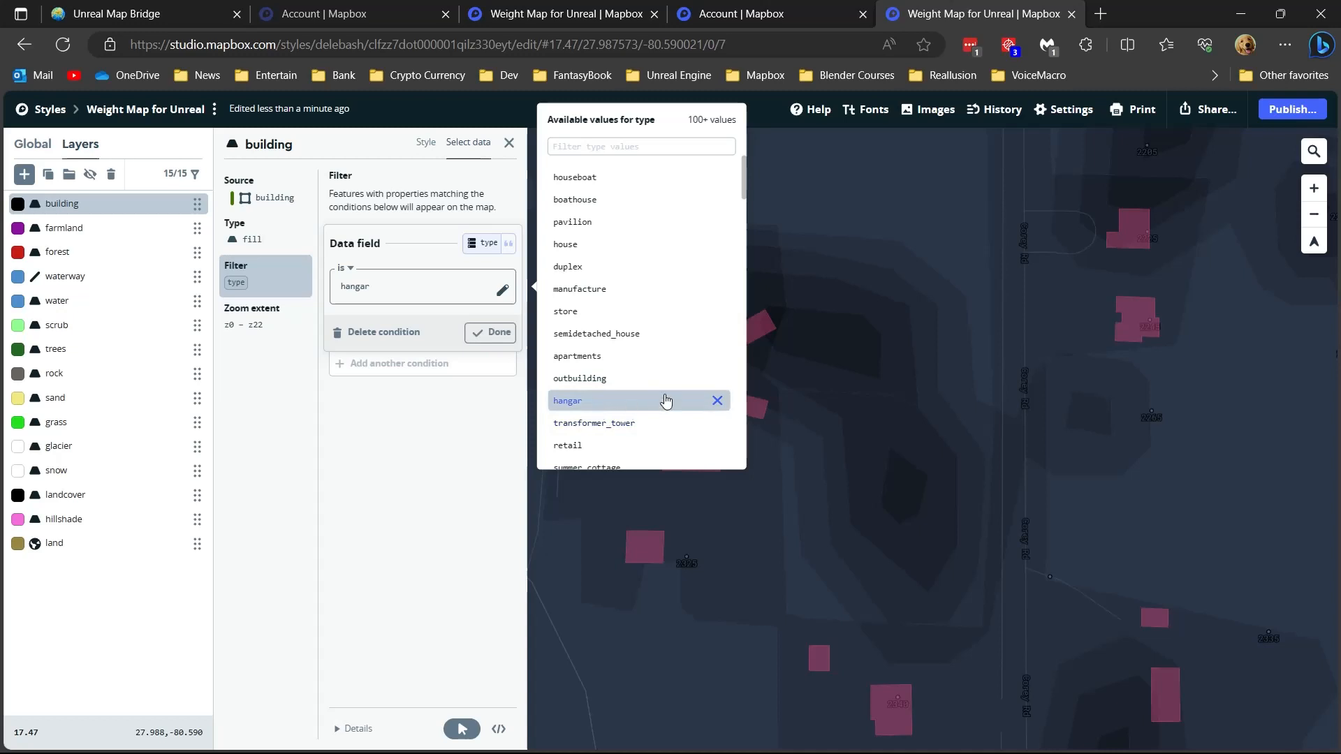
pyautogui.click(352, 518)
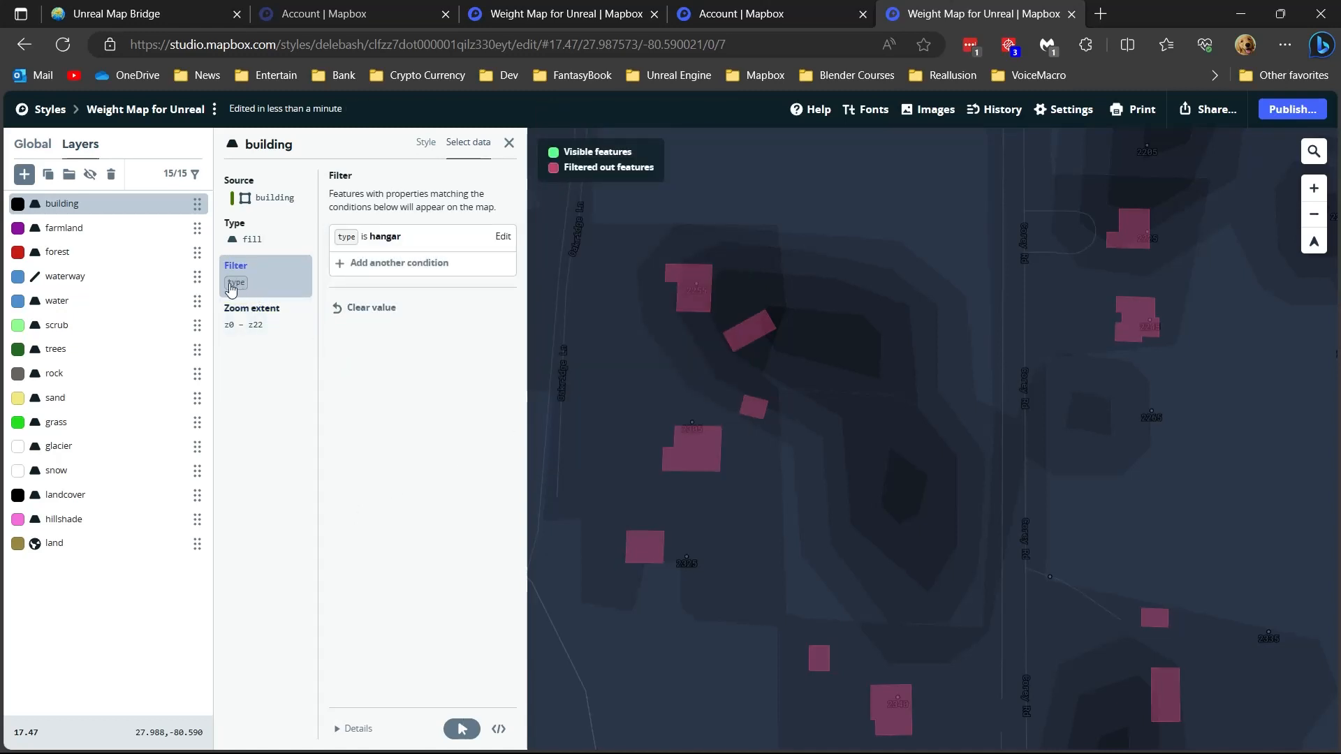
# - Review the hangar filter condition and check its effect over a wider map area and in the styled view
pyautogui.click(502, 236)
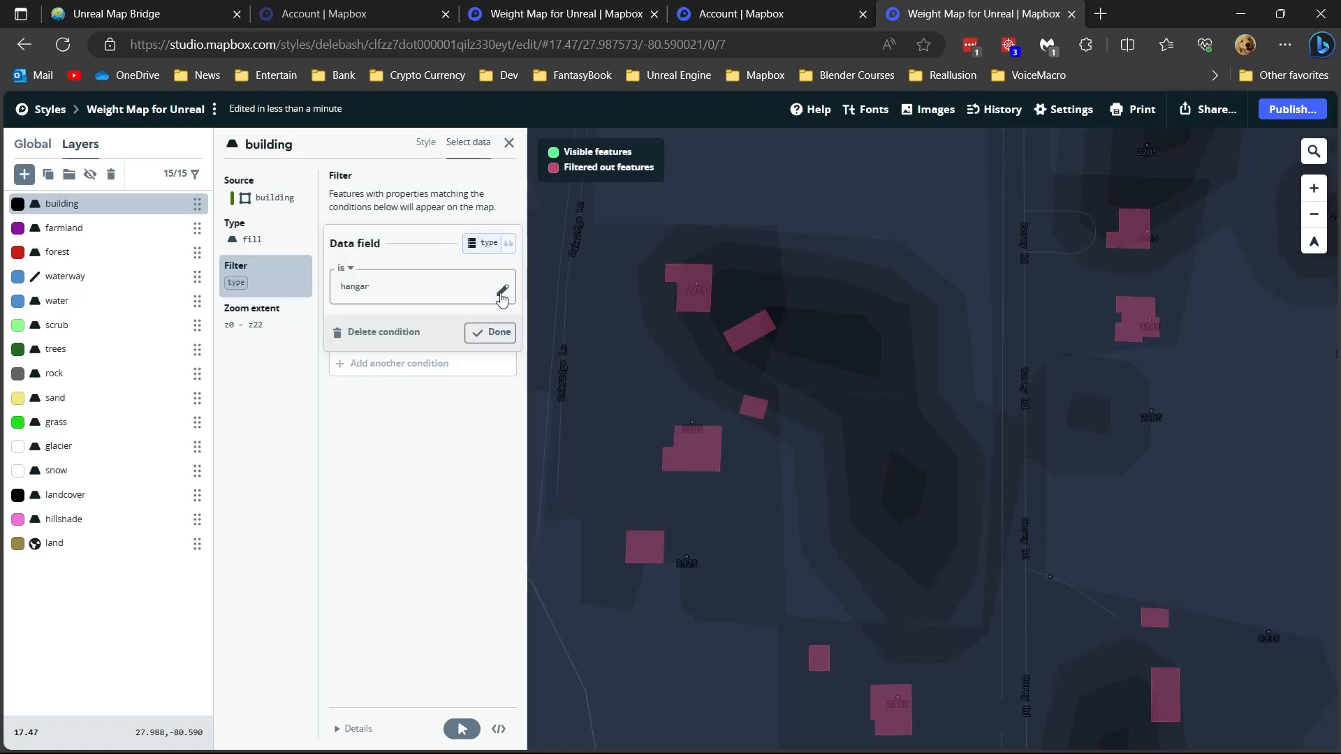
pyautogui.scroll(-5, 712, 414)
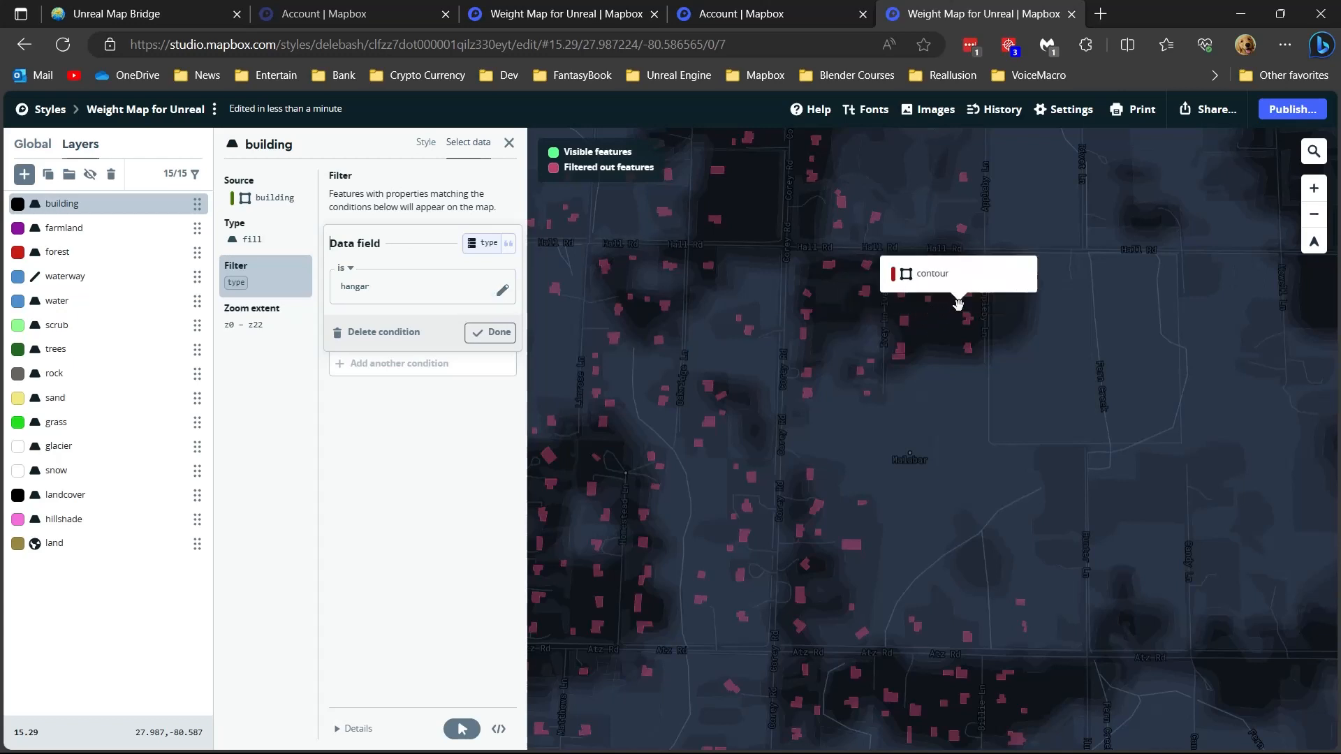
pyautogui.click(418, 148)
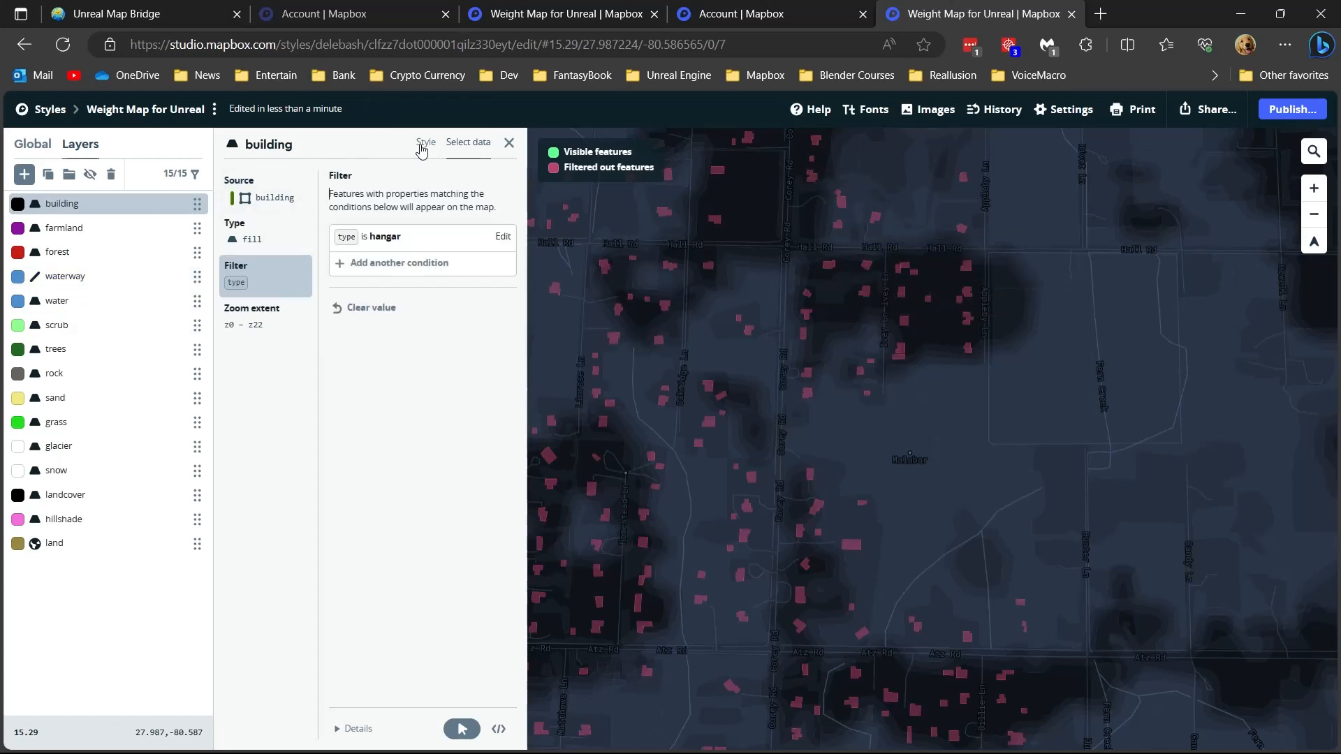
pyautogui.click(421, 143)
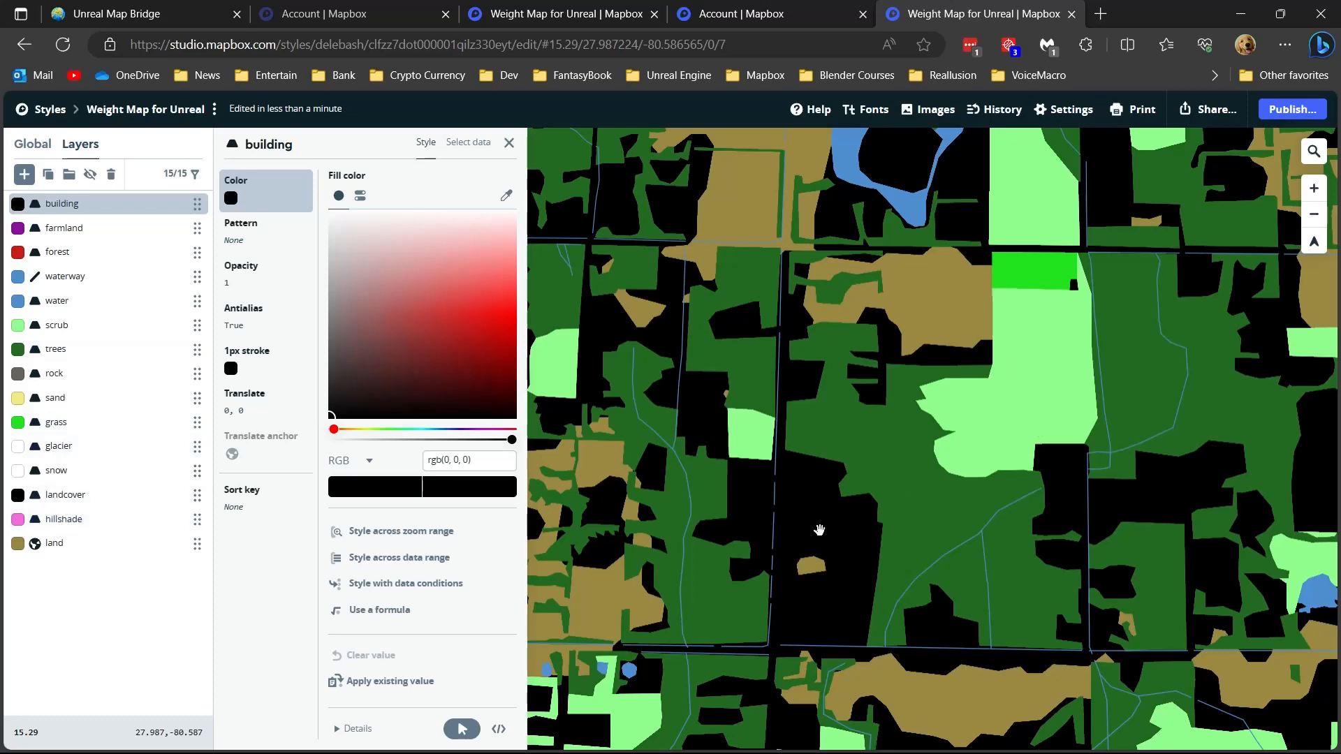
# - Return to the building layer's data selection and clear its type filter
pyautogui.click(458, 145)
pyautogui.scroll(1, 572, 395)
pyautogui.click(573, 395)
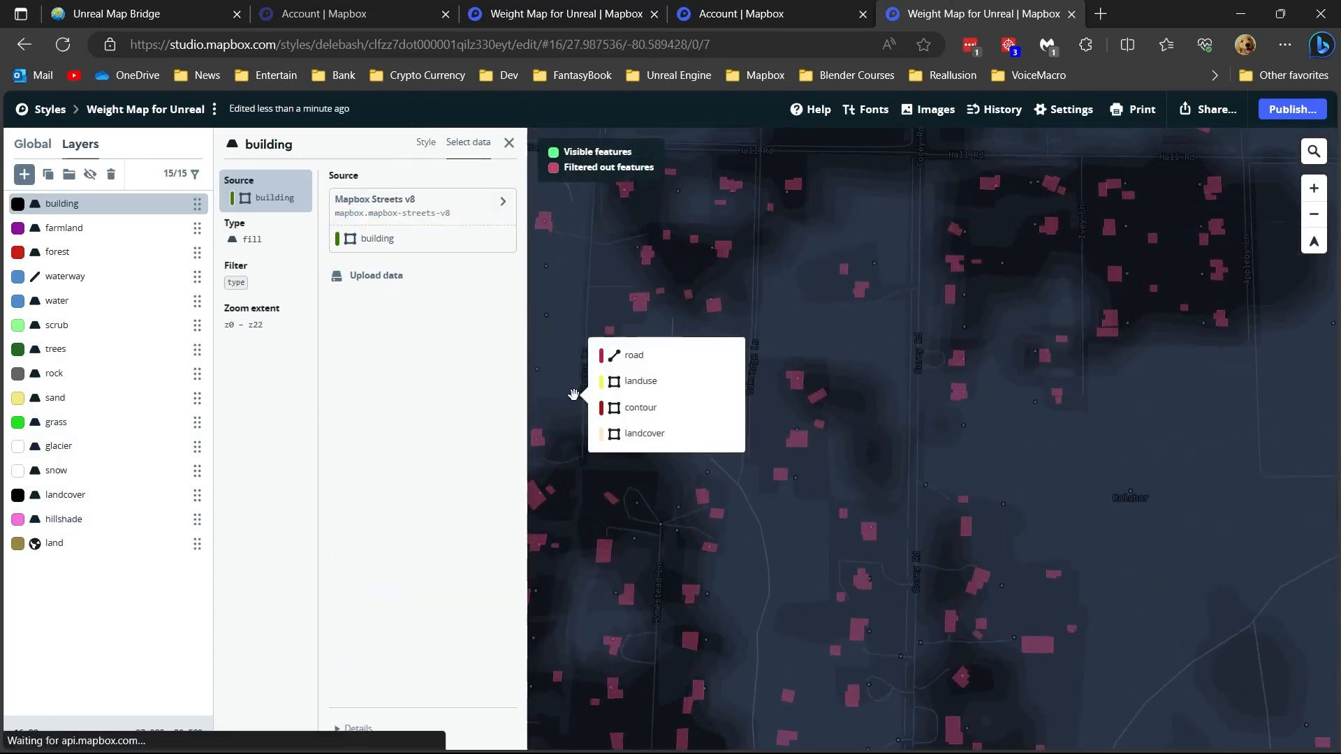
pyautogui.scroll(3, 578, 392)
pyautogui.click(238, 284)
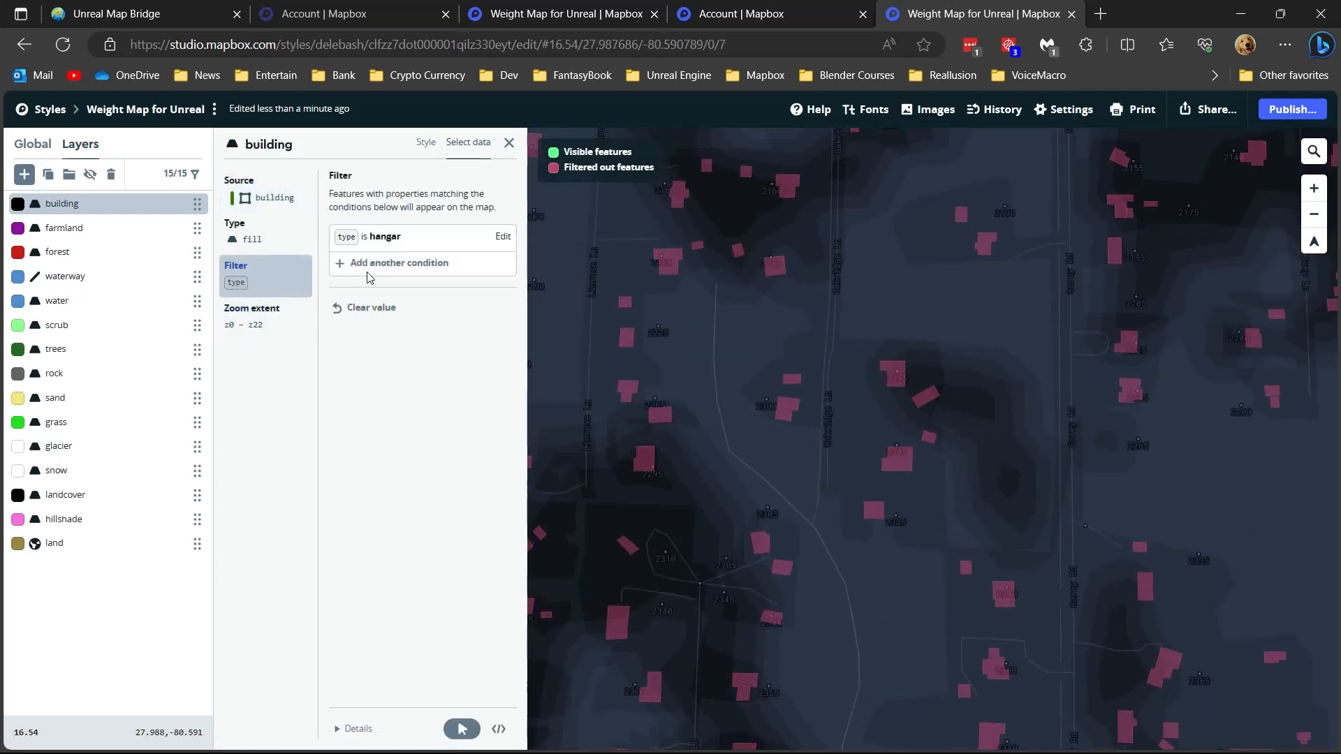
pyautogui.click(368, 307)
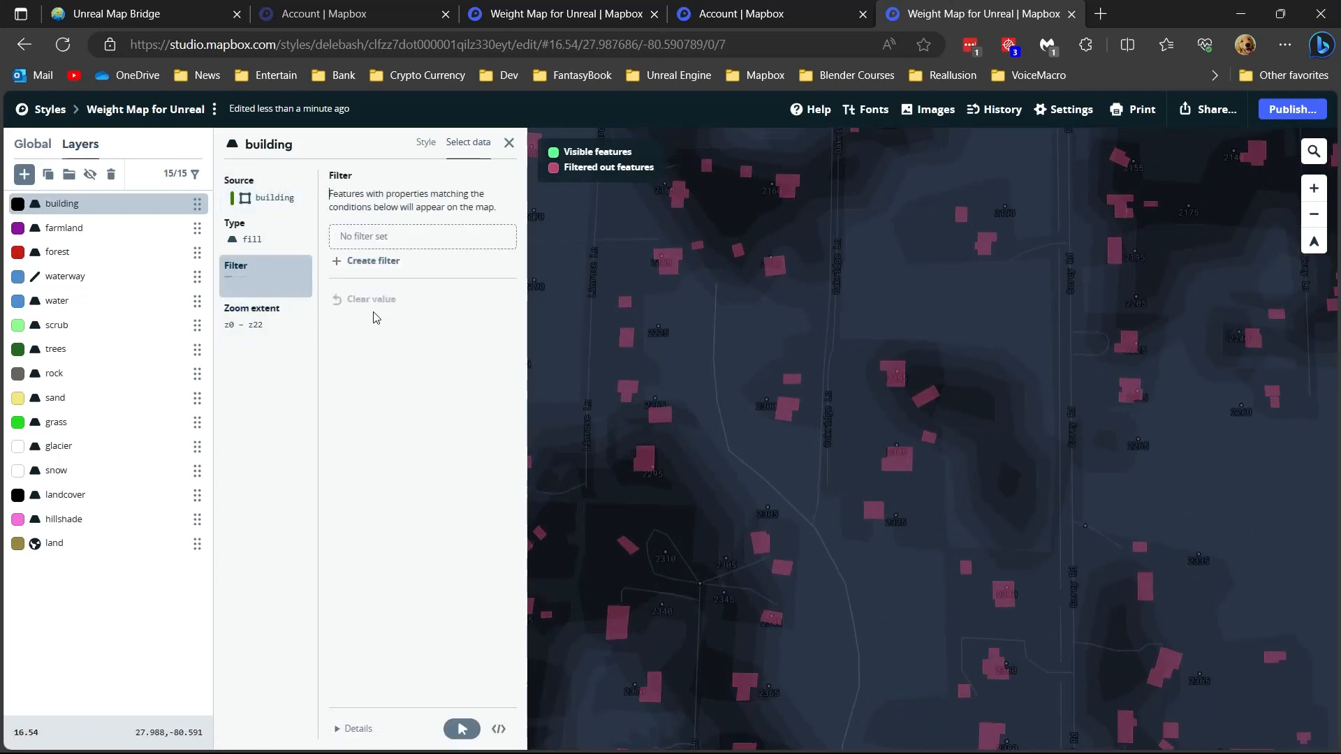
# - Examine the data layers offered by the Mapbox Streets v8 and Mapbox Terrain v2 sources
pyautogui.click(269, 199)
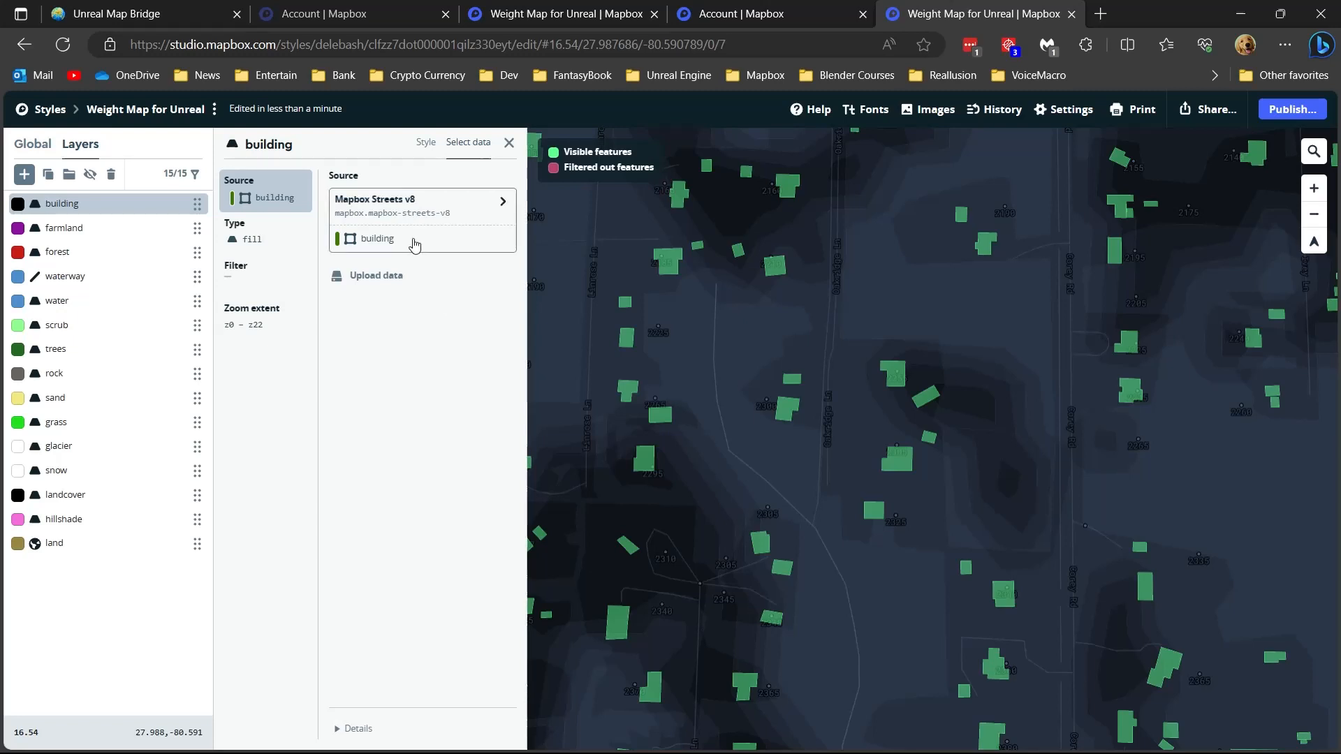
pyautogui.click(364, 245)
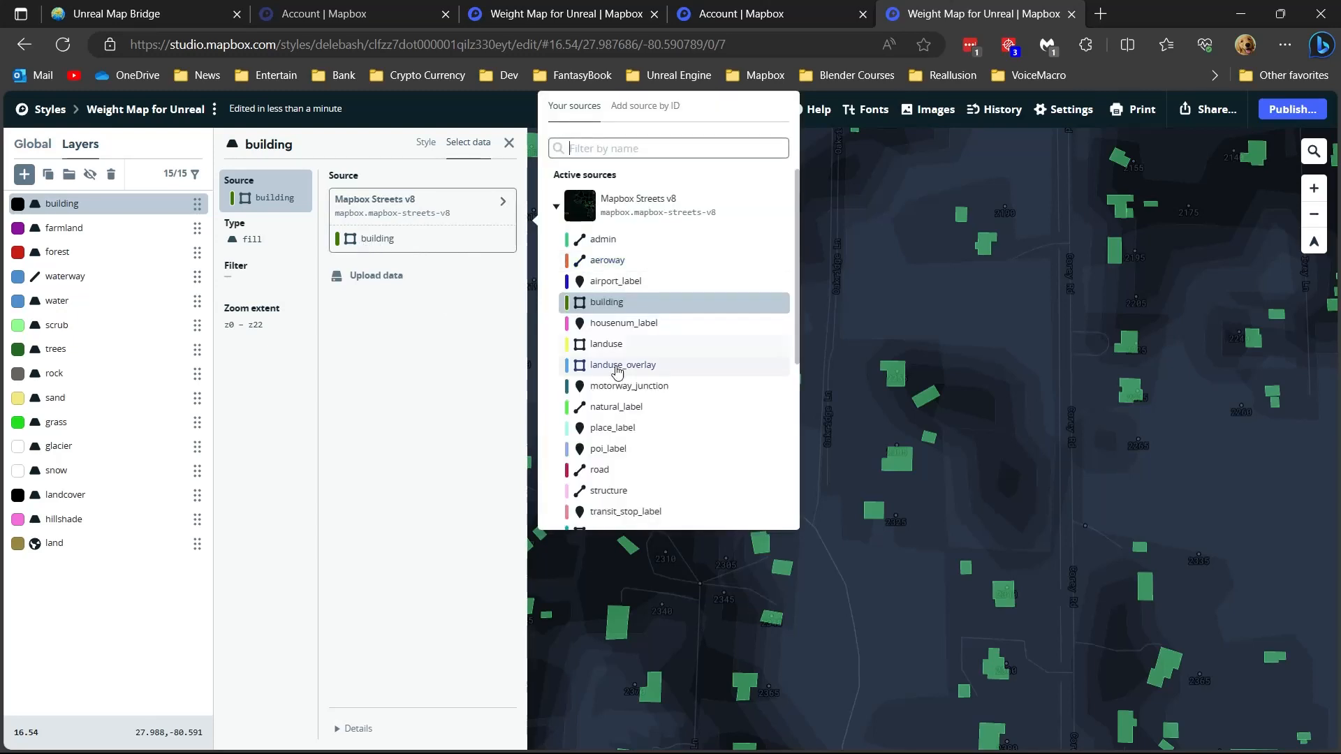
pyautogui.click(556, 206)
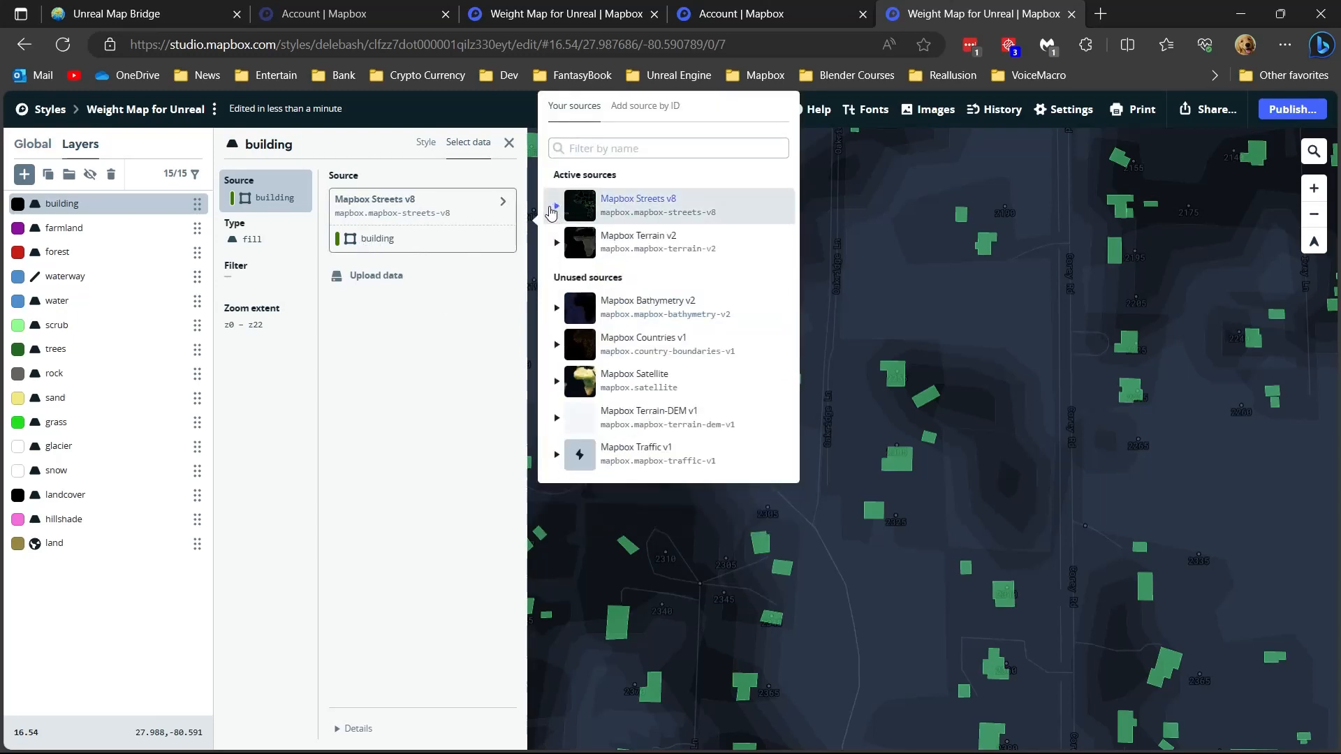
pyautogui.click(556, 243)
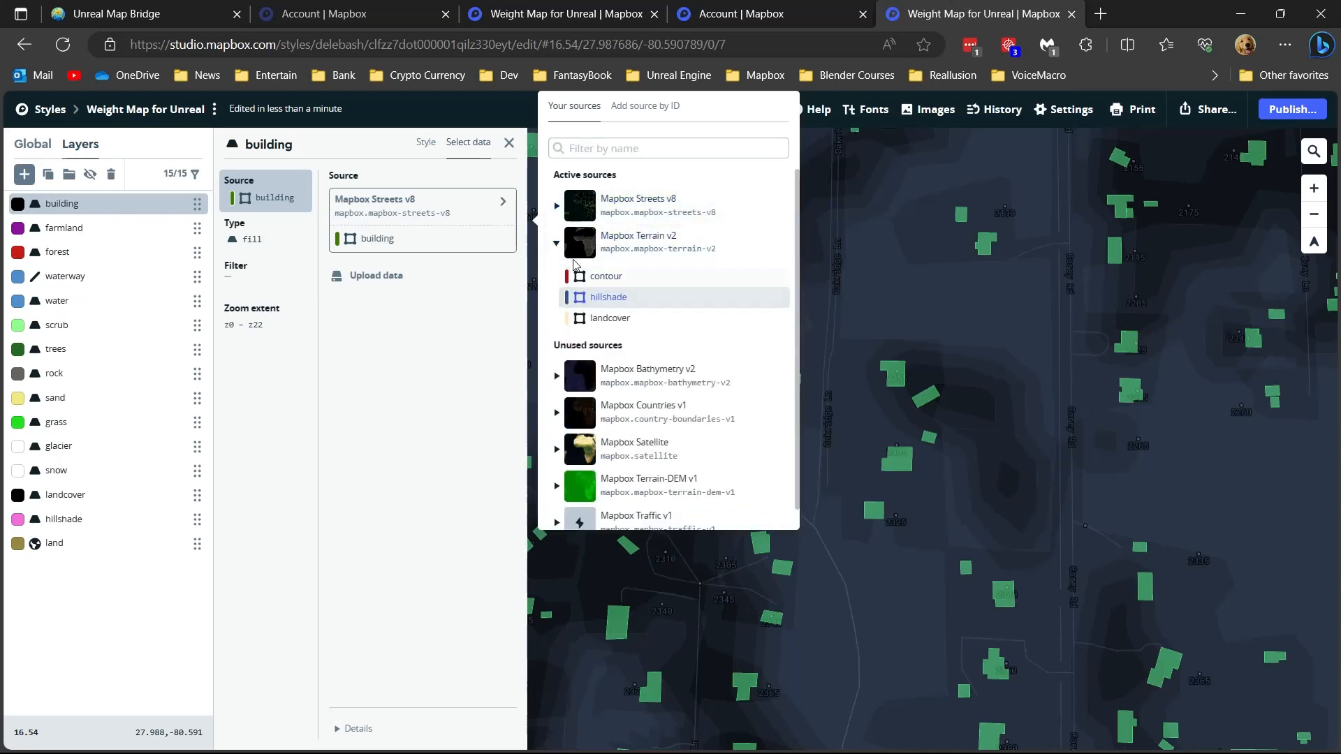
pyautogui.click(556, 244)
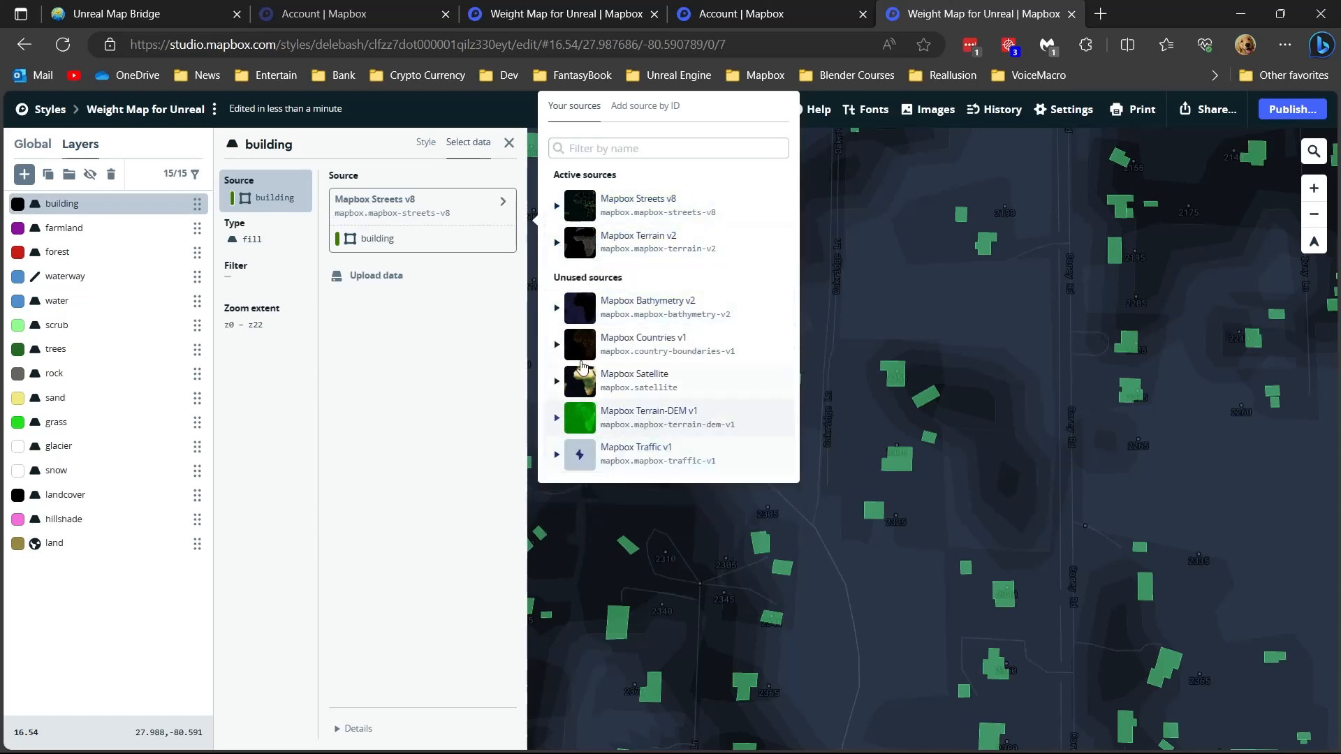
# - Try the traffic data of Mapbox Traffic v1 as the layer's source, and restore the building data of Mapbox Streets v8
pyautogui.click(556, 454)
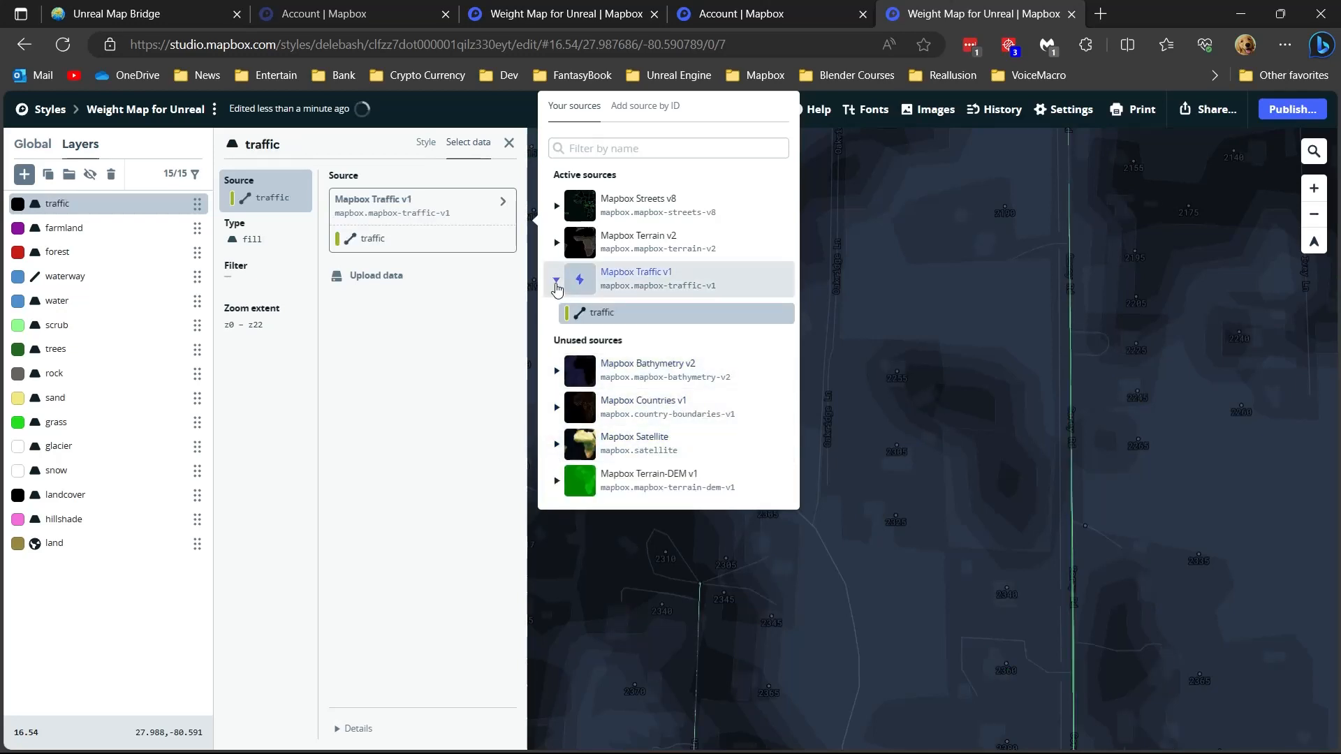
pyautogui.click(556, 280)
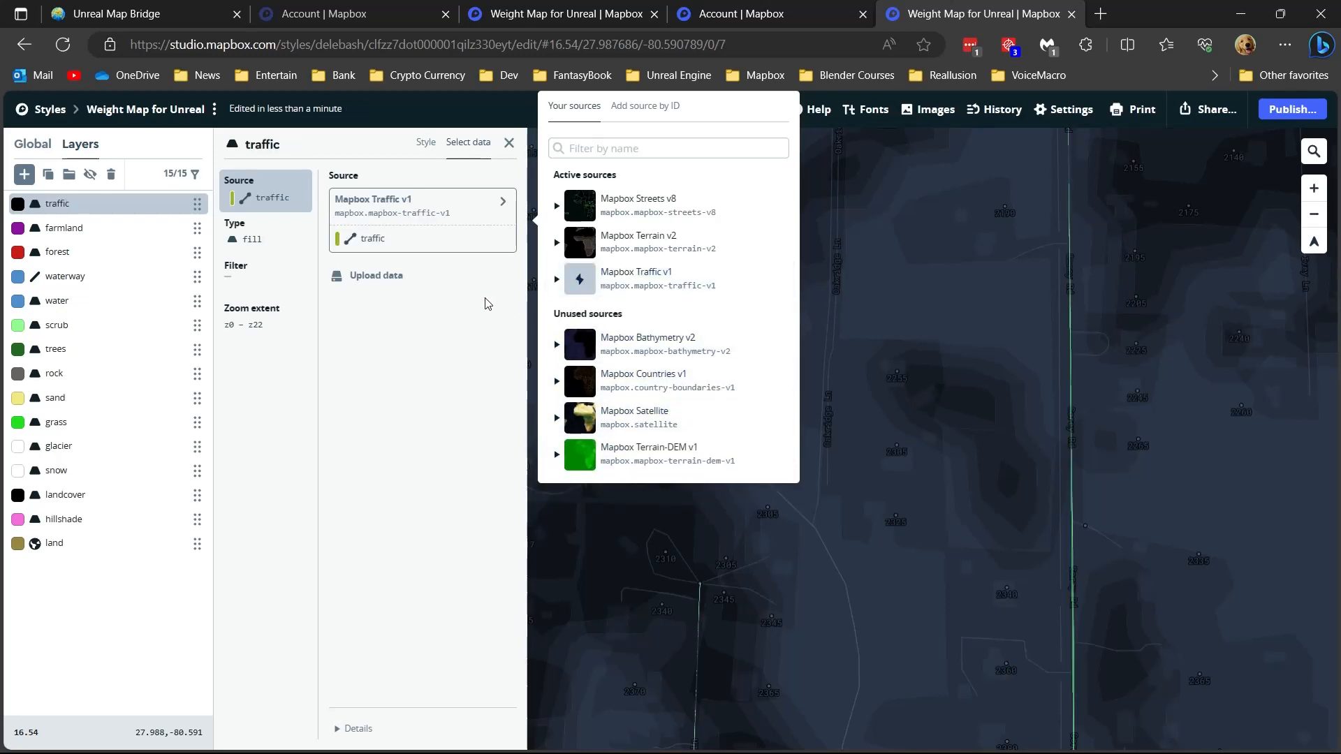
pyautogui.click(578, 213)
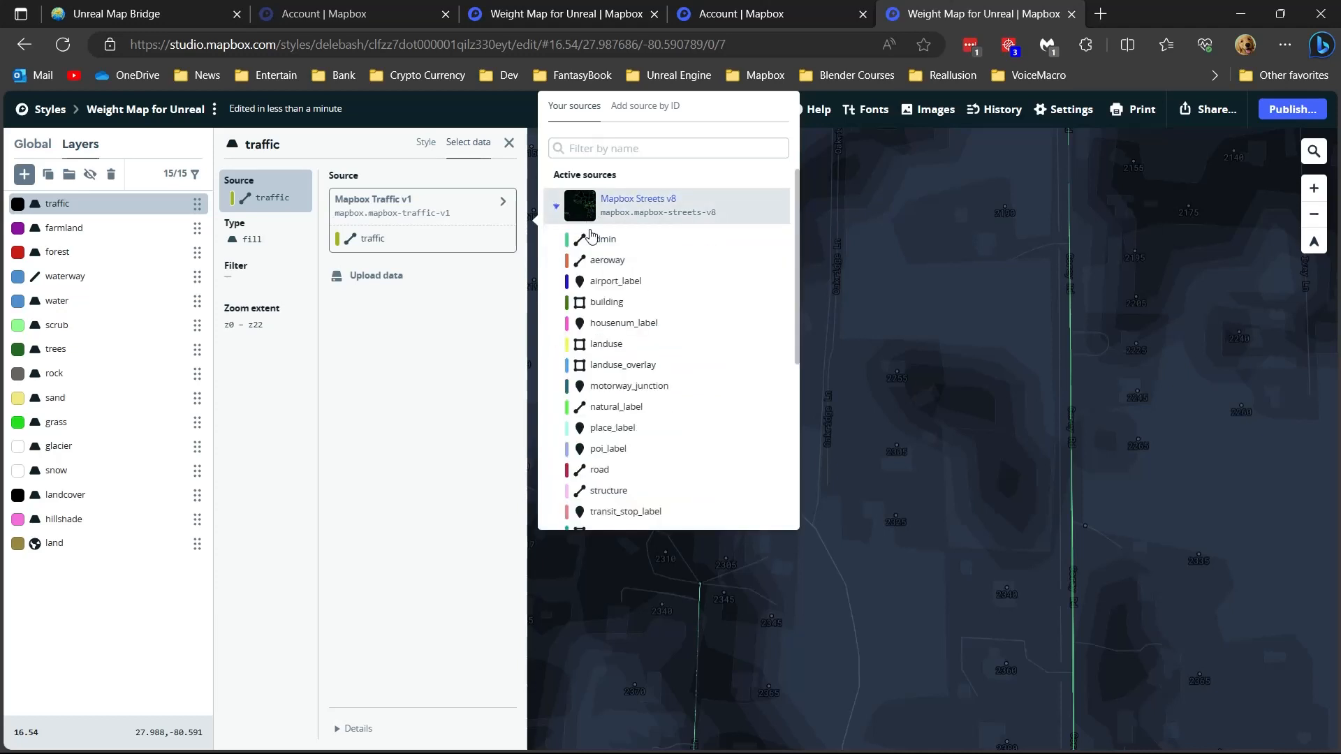
pyautogui.click(600, 302)
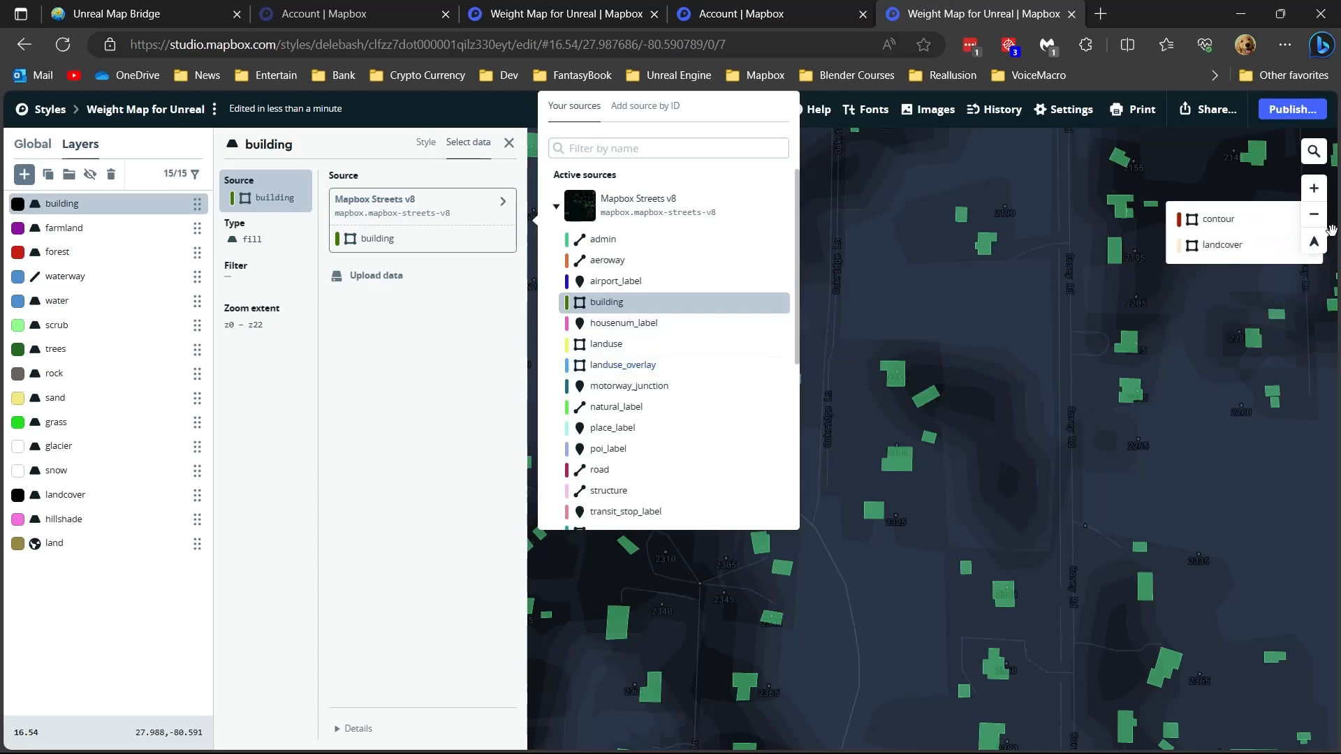
# - Delete the building layer from the Weight Map for Unreal style
pyautogui.click(111, 174)
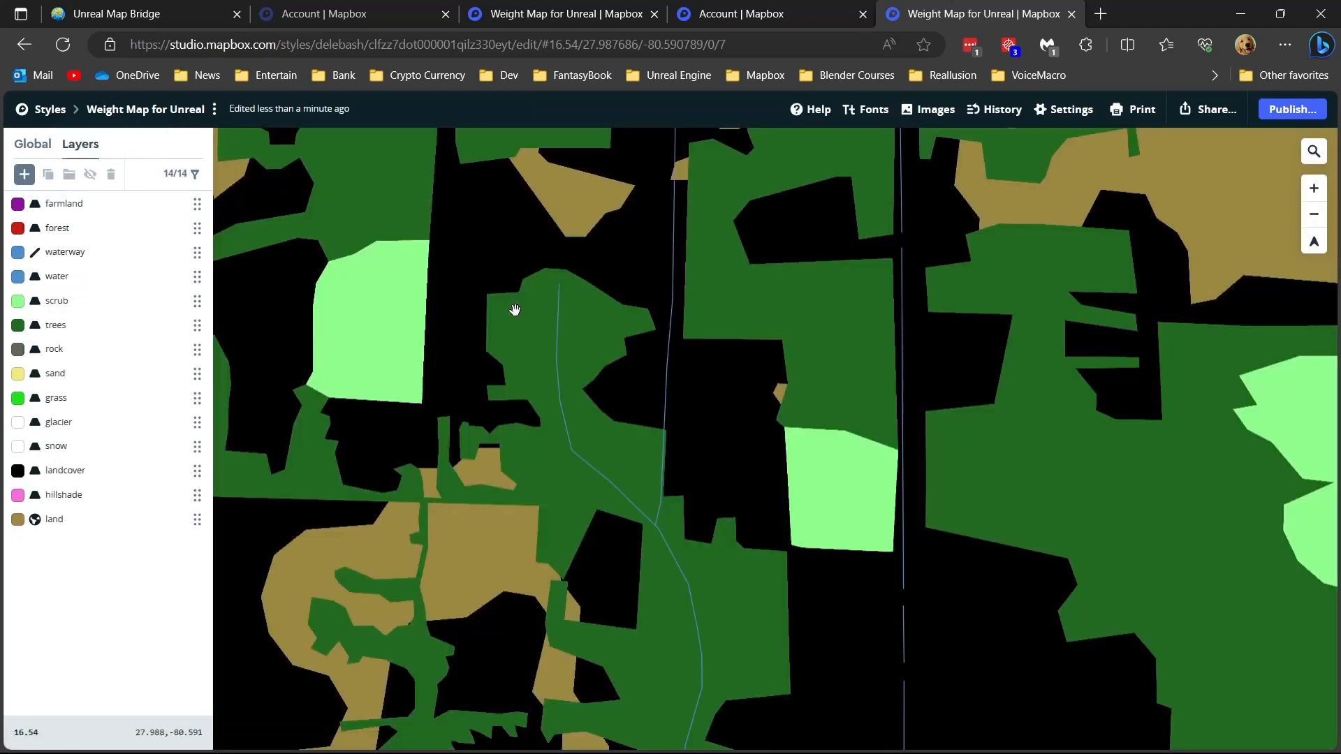
pyautogui.scroll(-10, 515, 310)
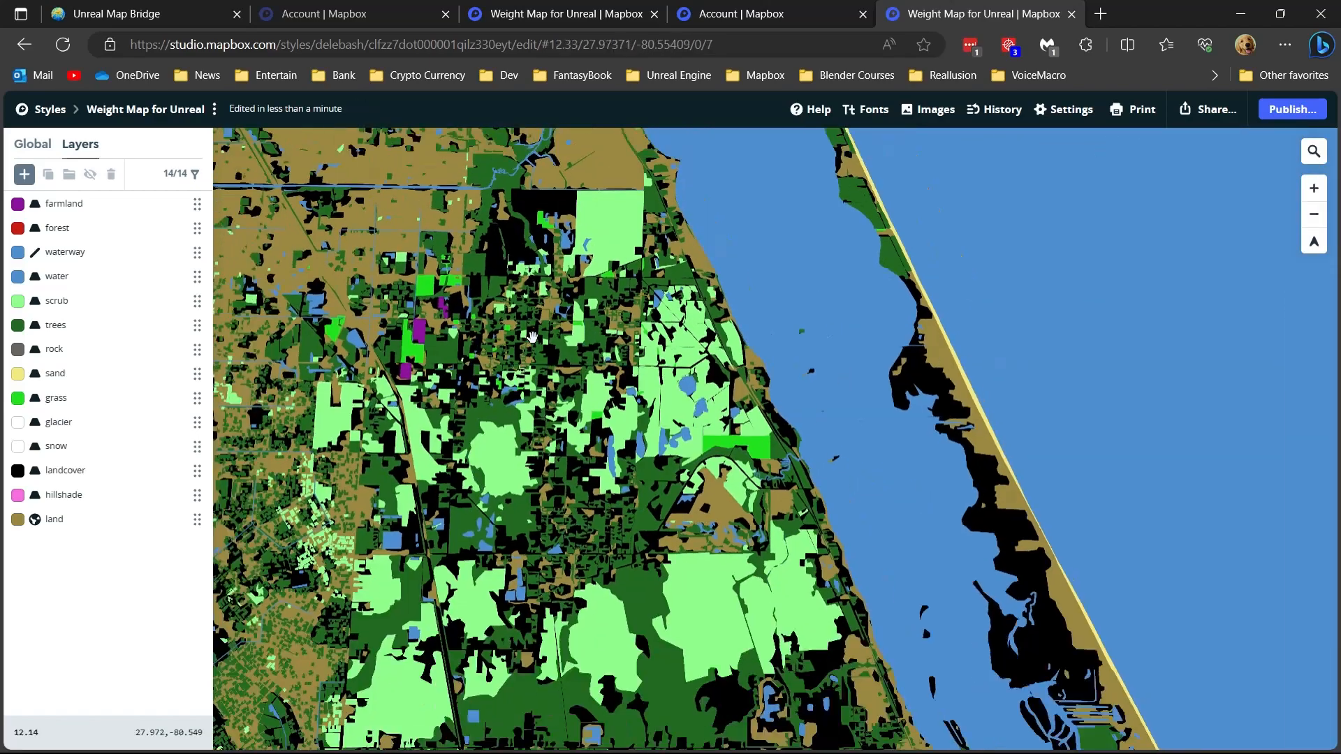
pyautogui.scroll(-2, 532, 338)
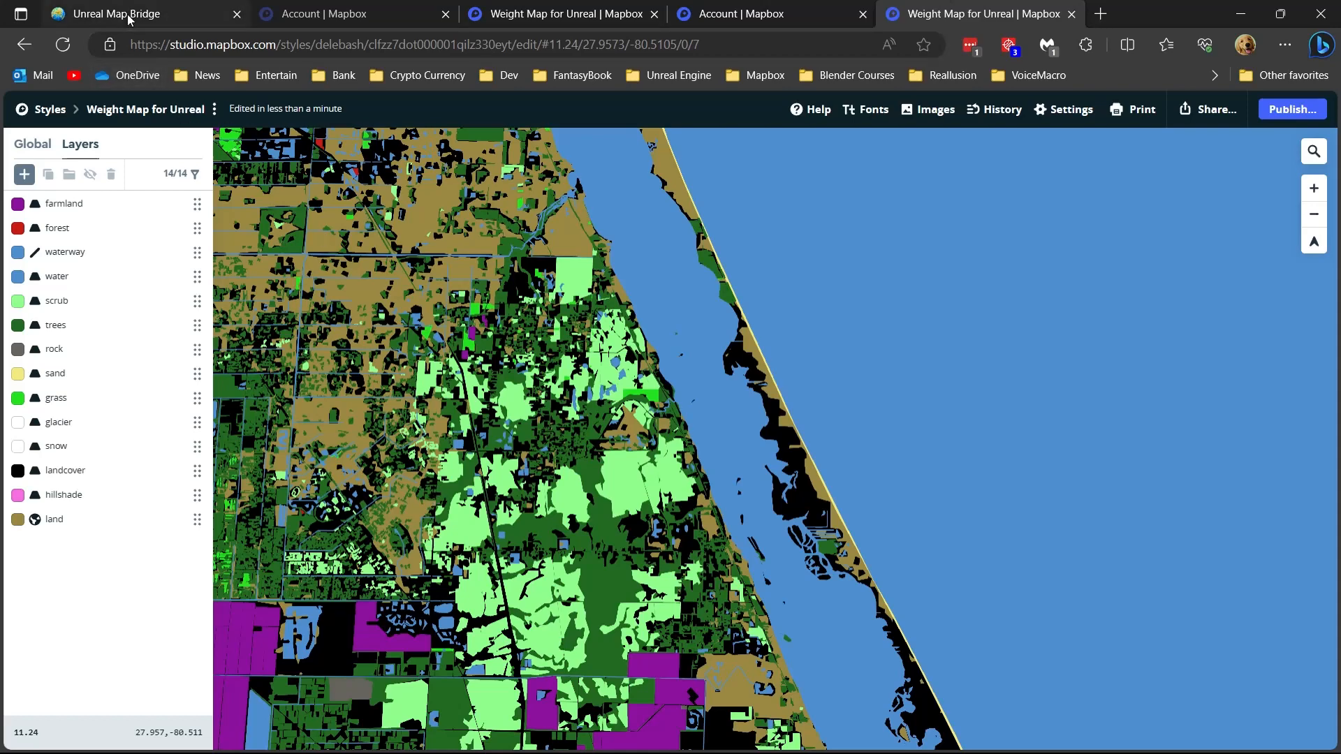
# - Open the style's sharing details and examine the style URL under the developer resources
pyautogui.click(1208, 114)
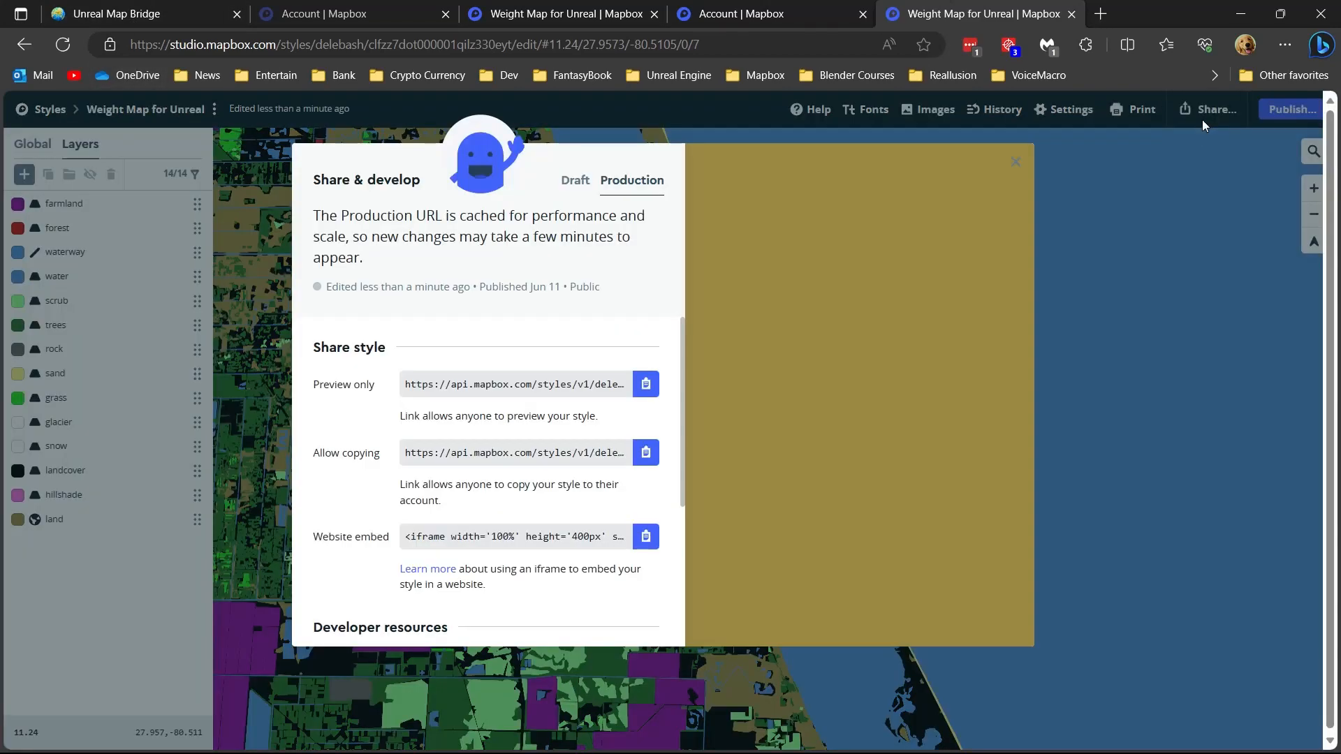
pyautogui.scroll(-4, 538, 491)
pyautogui.scroll(1, 566, 523)
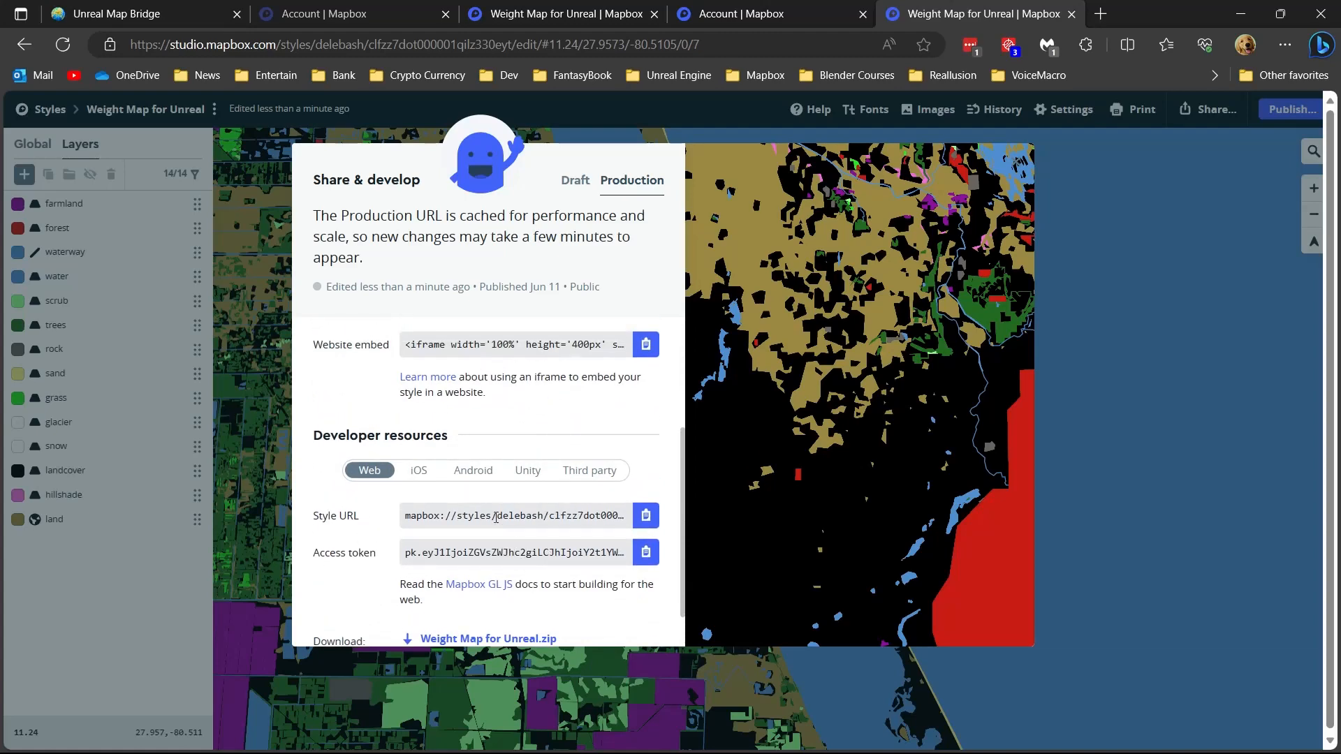
# - Switch to Unreal Map Bridge and check the Weightmap Url in its user settings and the available map styles
pyautogui.click(163, 10)
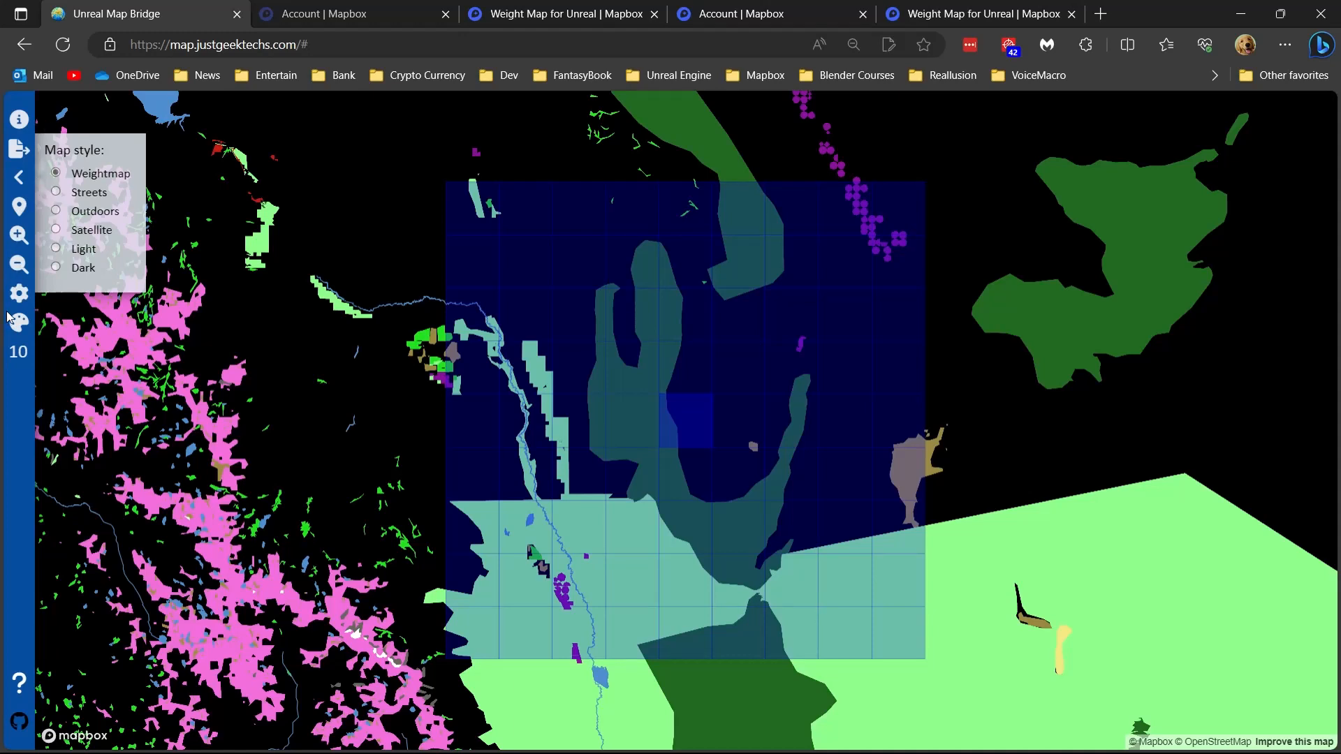
pyautogui.click(19, 292)
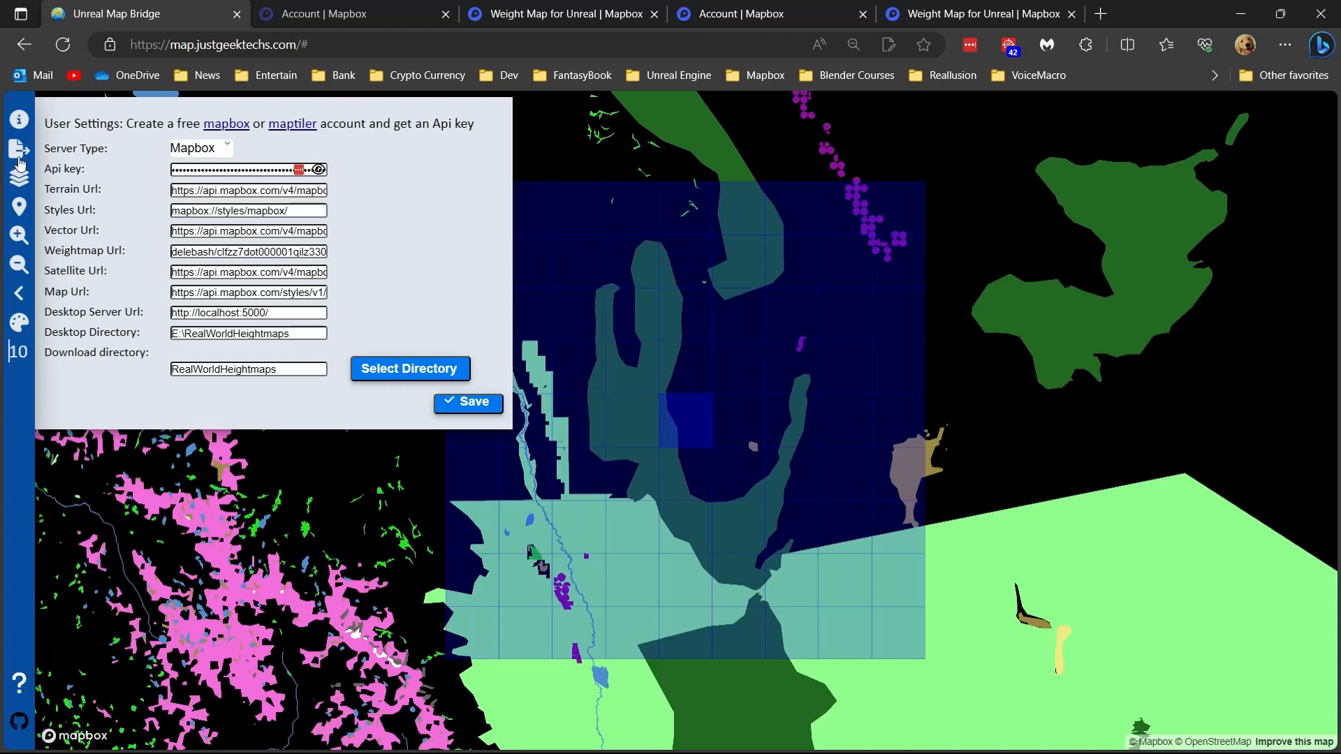
pyautogui.click(15, 182)
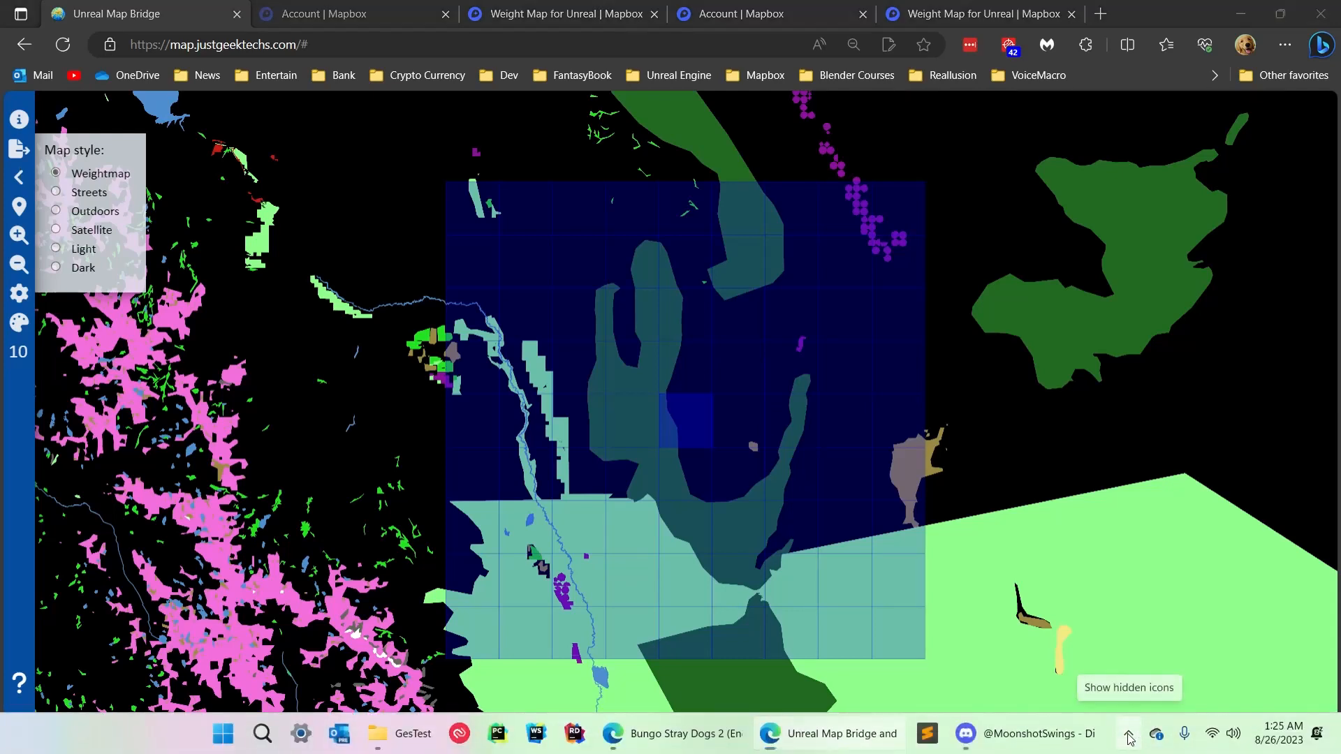
pyautogui.click(1129, 734)
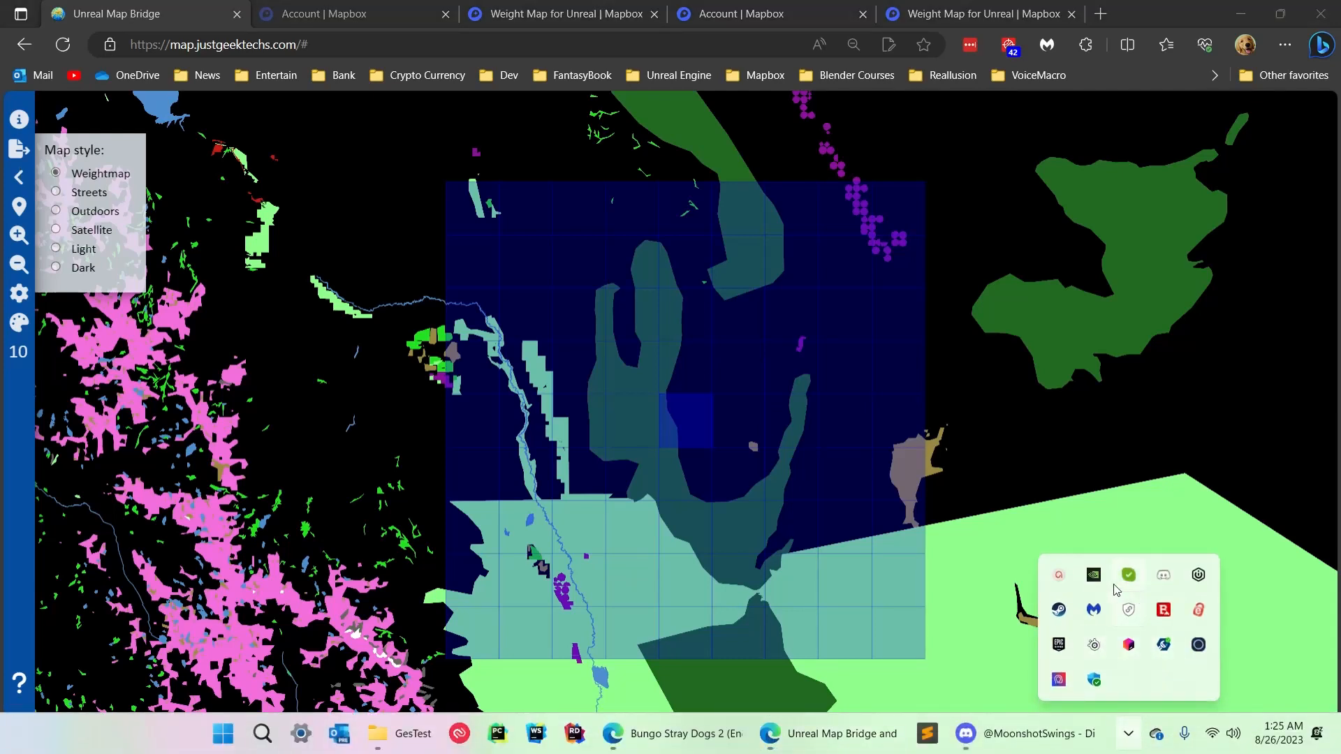
pyautogui.click(1059, 575)
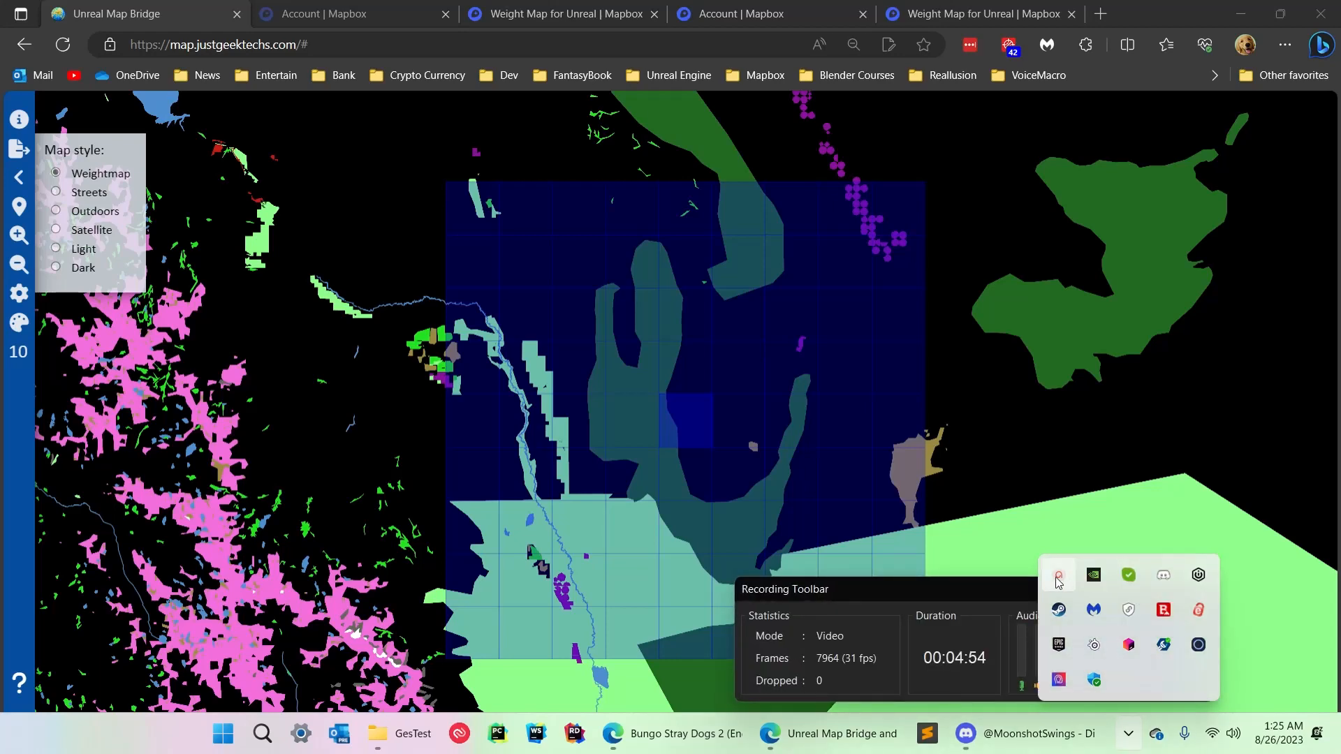